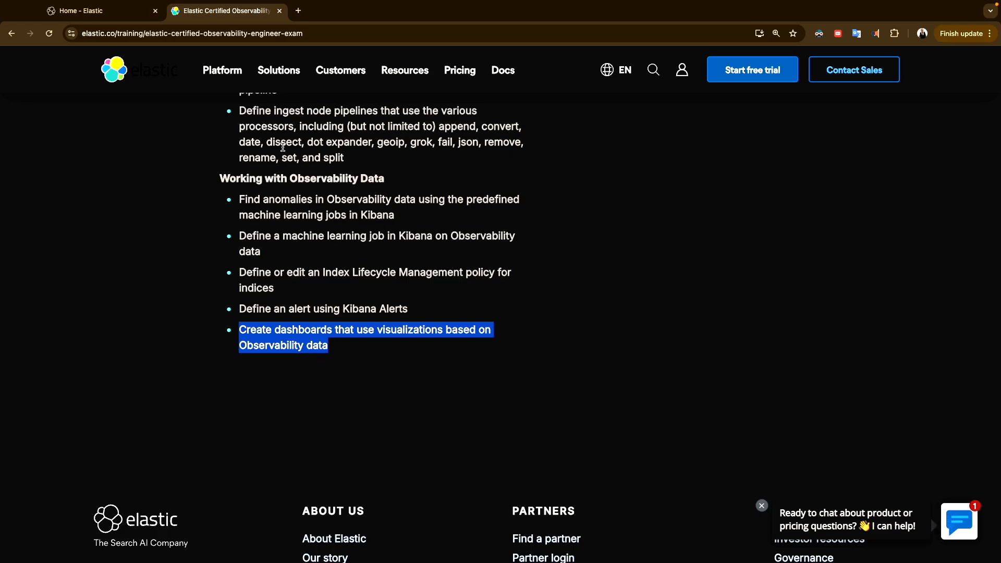
Switch to the 'Home - Elastic' browser tab showing the Kibana Welcome home page
click(126, 10)
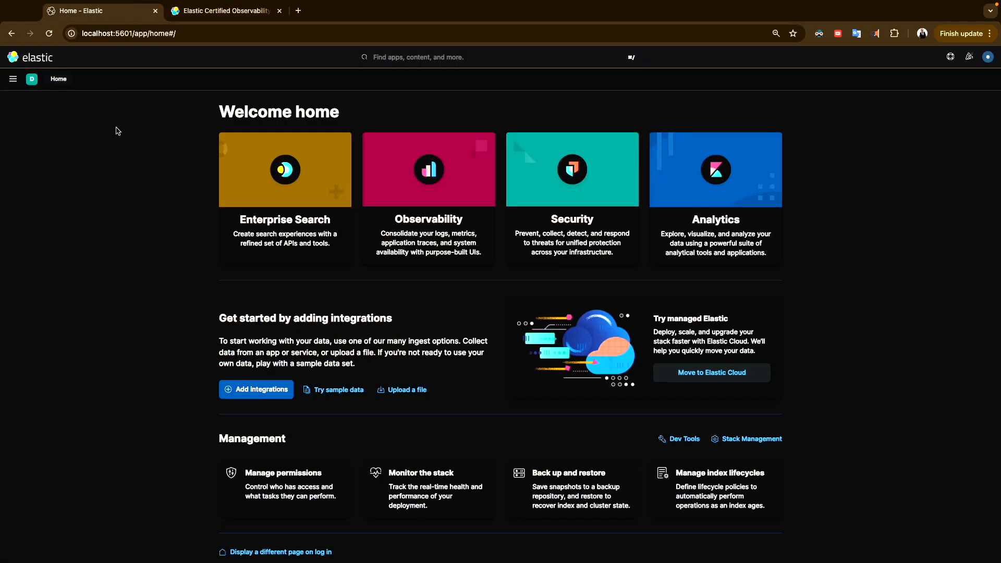
Pass through Discover and a new dashboard, then return to the Dashboards list
click(13, 83)
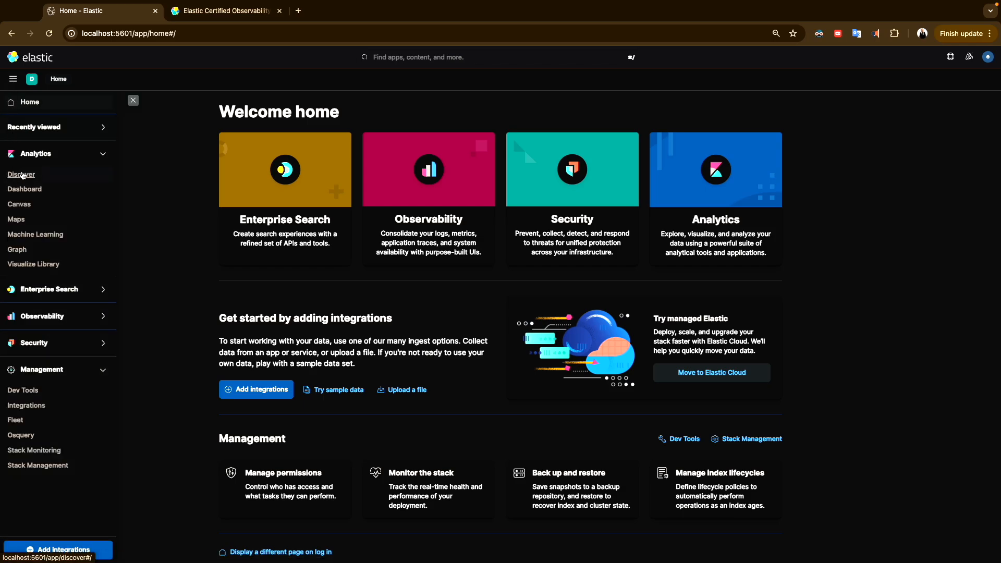
click(21, 190)
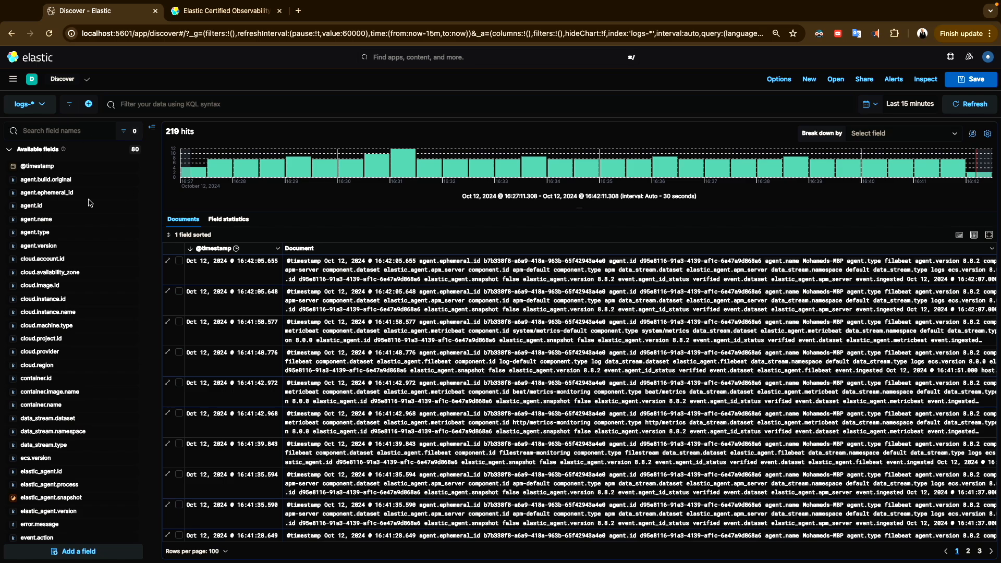
click(13, 80)
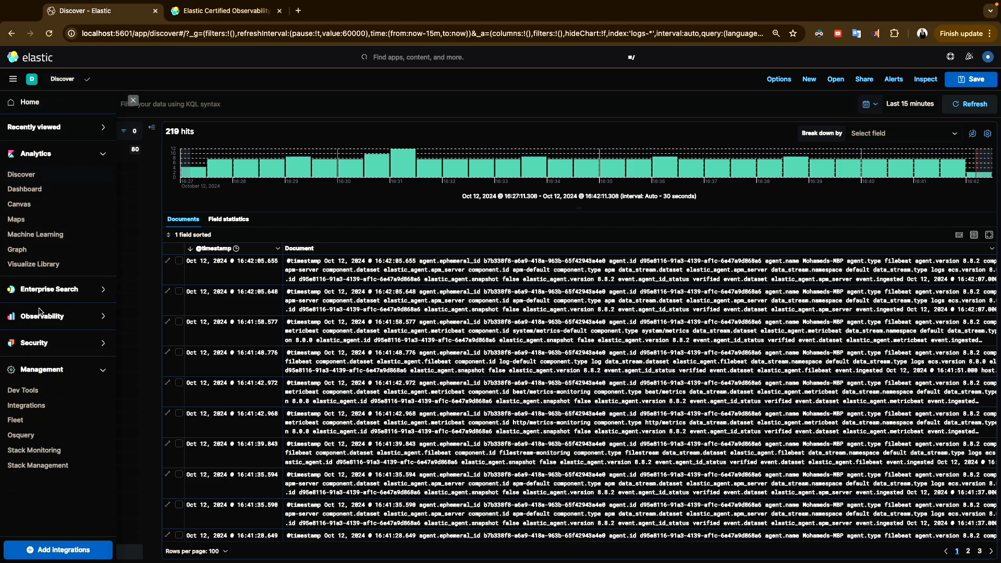
click(29, 189)
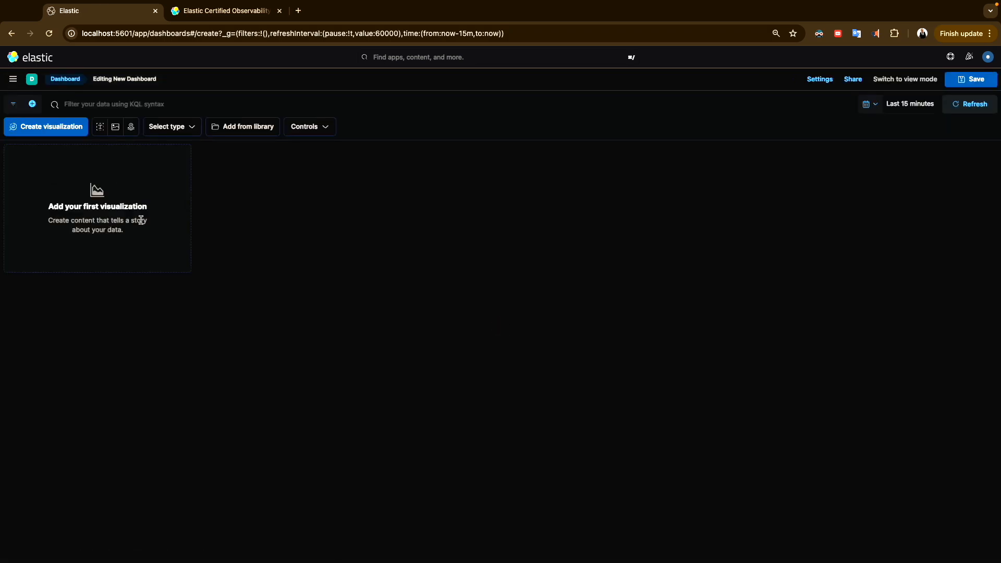
click(65, 79)
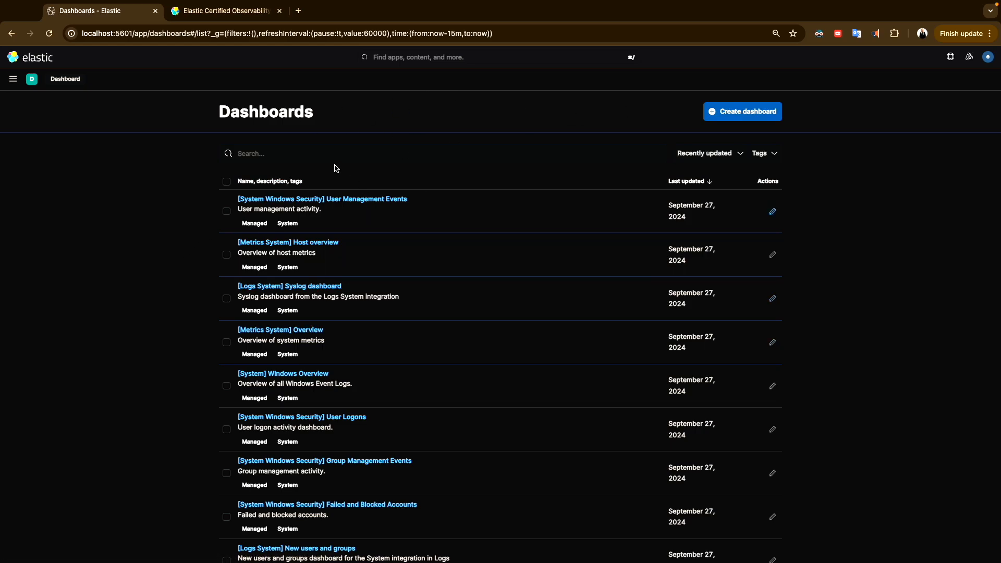
Open the [Metrics System] Host overview dashboard and scroll through its CPU, memory, disk and network panels
click(300, 243)
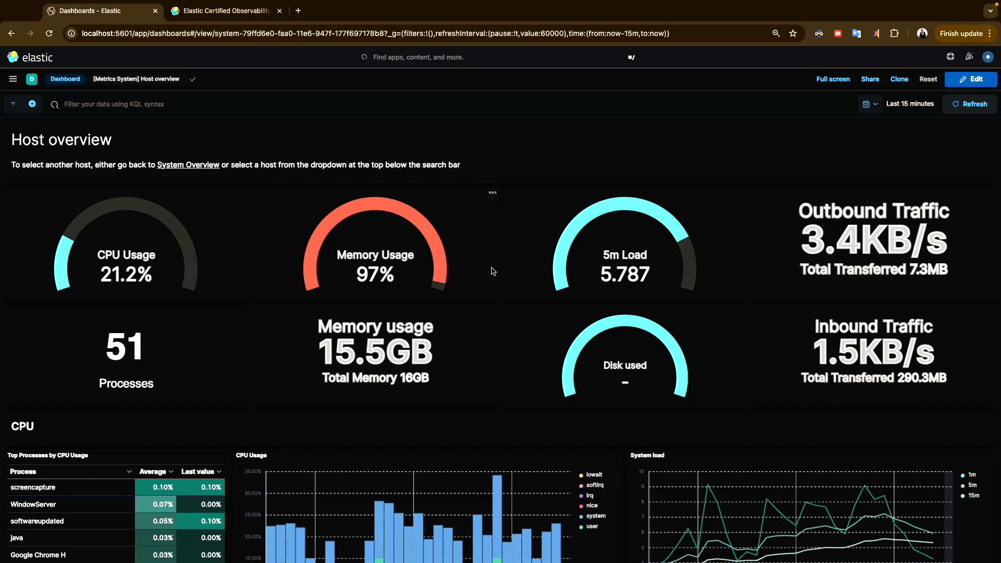
scroll(404, 373, down, 15)
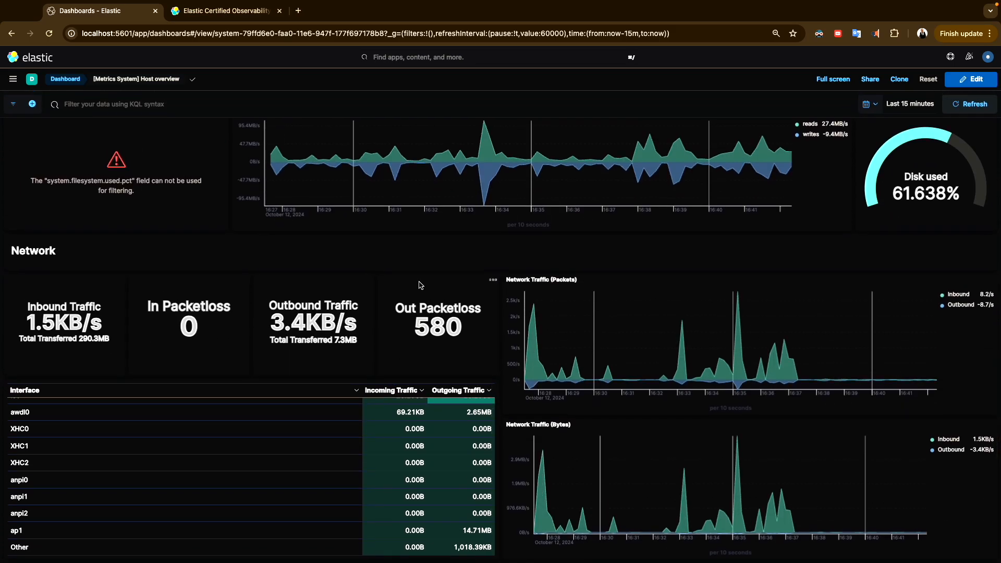
scroll(420, 285, up, 15)
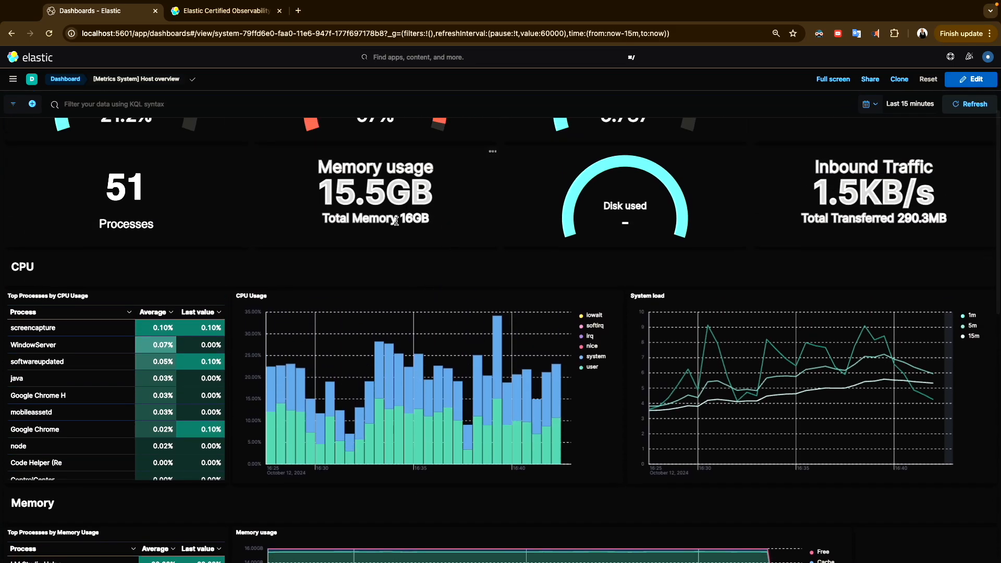
scroll(396, 222, up, 3)
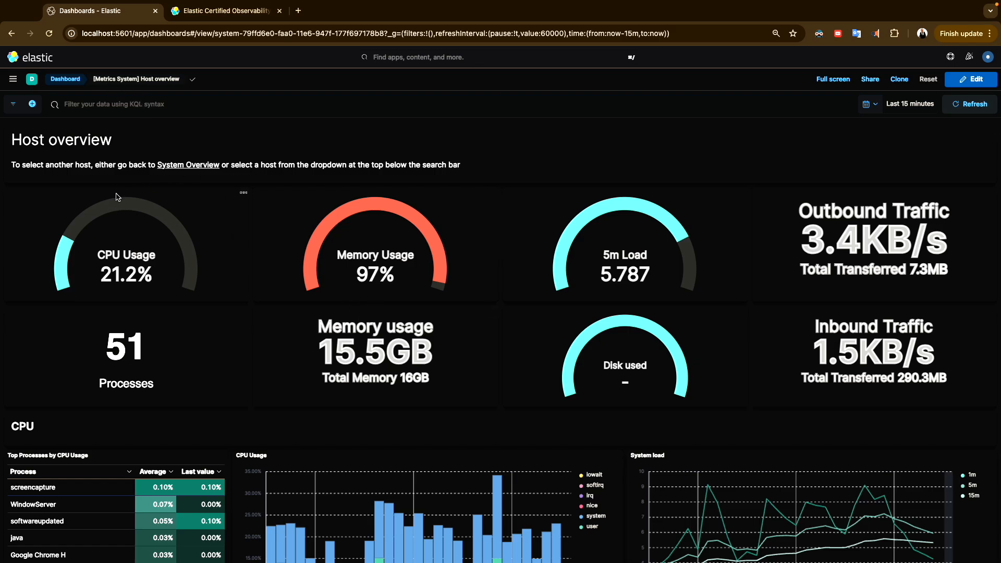
click(13, 85)
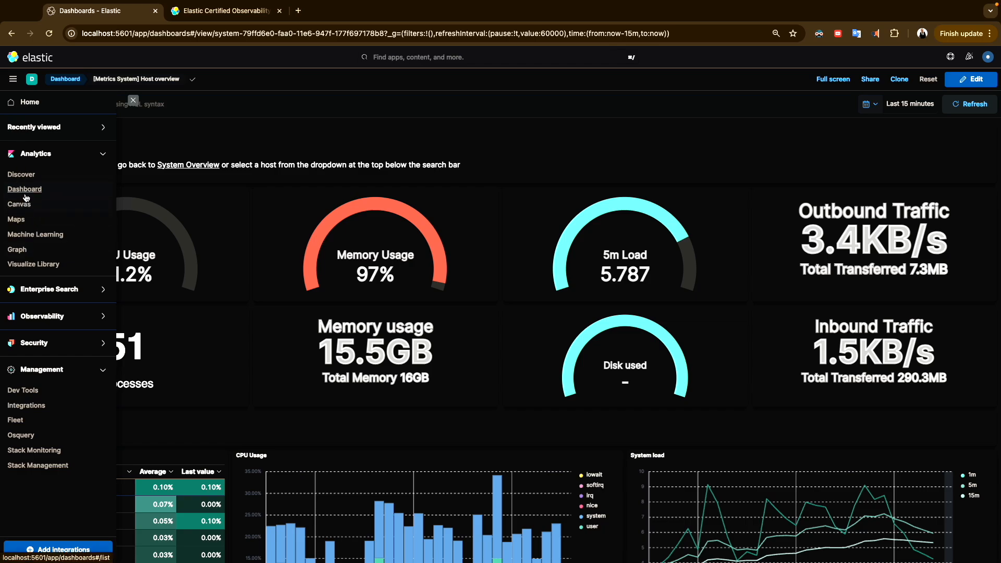
Create a new Lens visualization from the Visualize Library, opening an empty chart on metrics-*
click(26, 265)
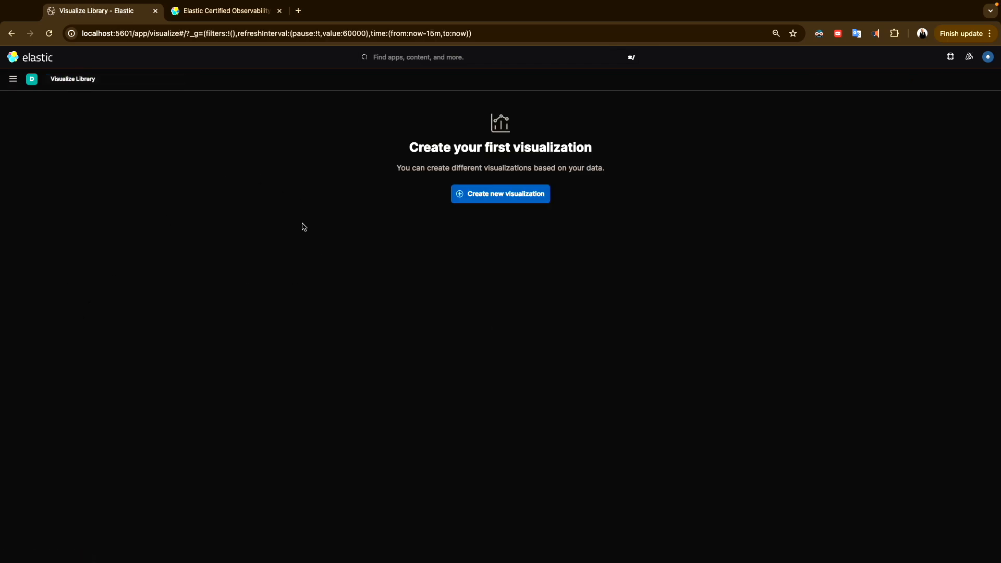
click(459, 194)
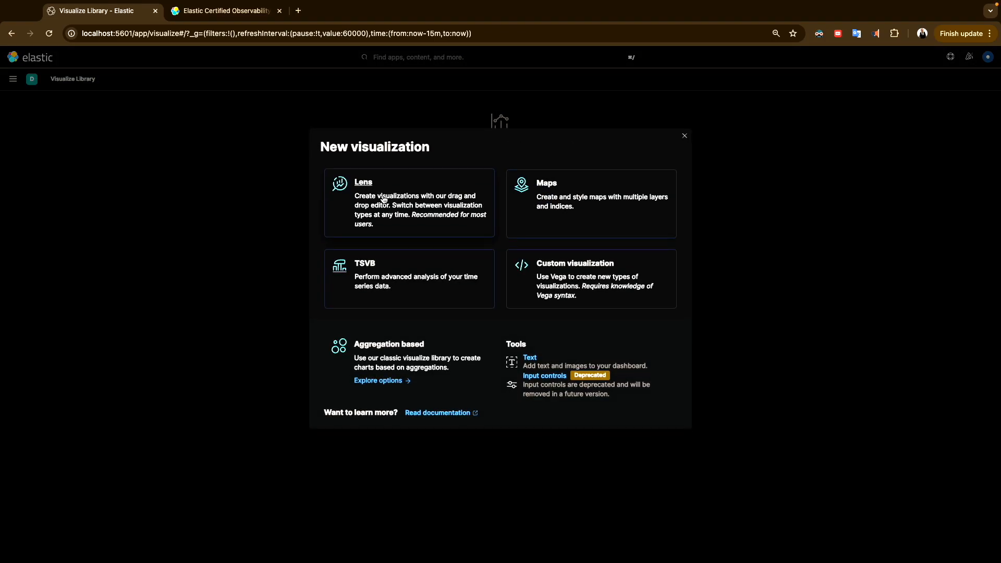
click(363, 199)
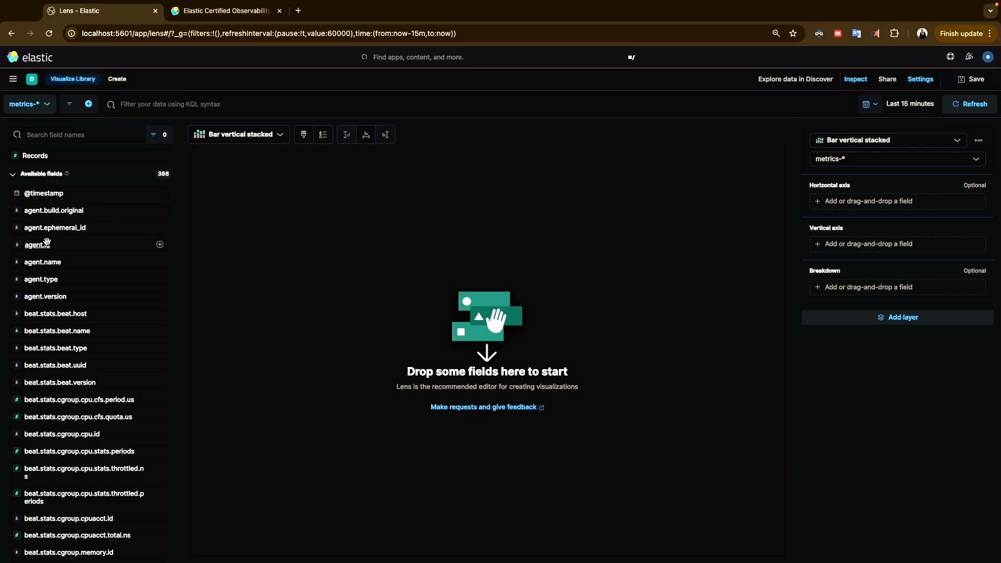
Chart Count of records by top 5 agent.name values, broken down by top 3 agent.version values
click(32, 264)
drag(32, 264, 290, 269)
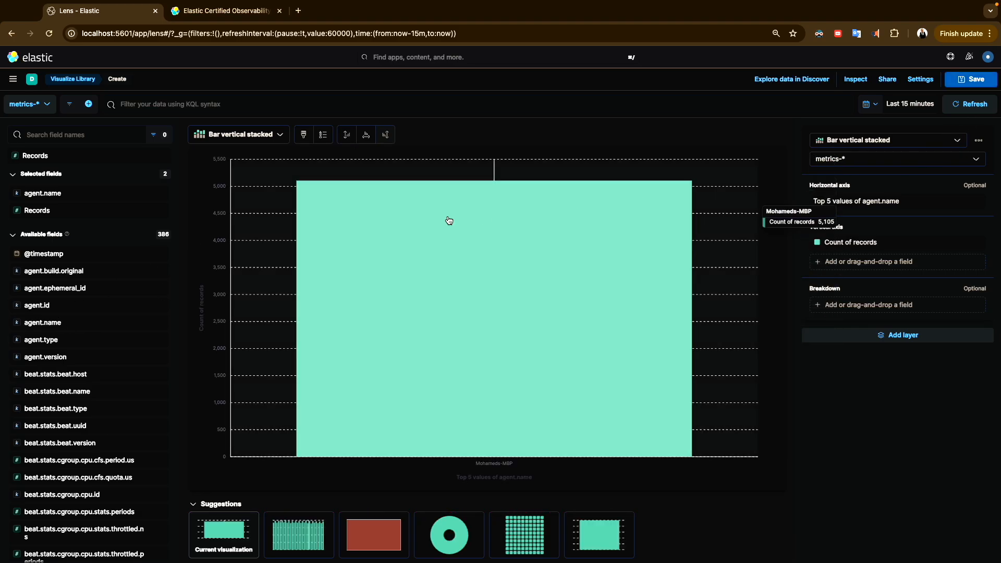
drag(45, 356, 293, 327)
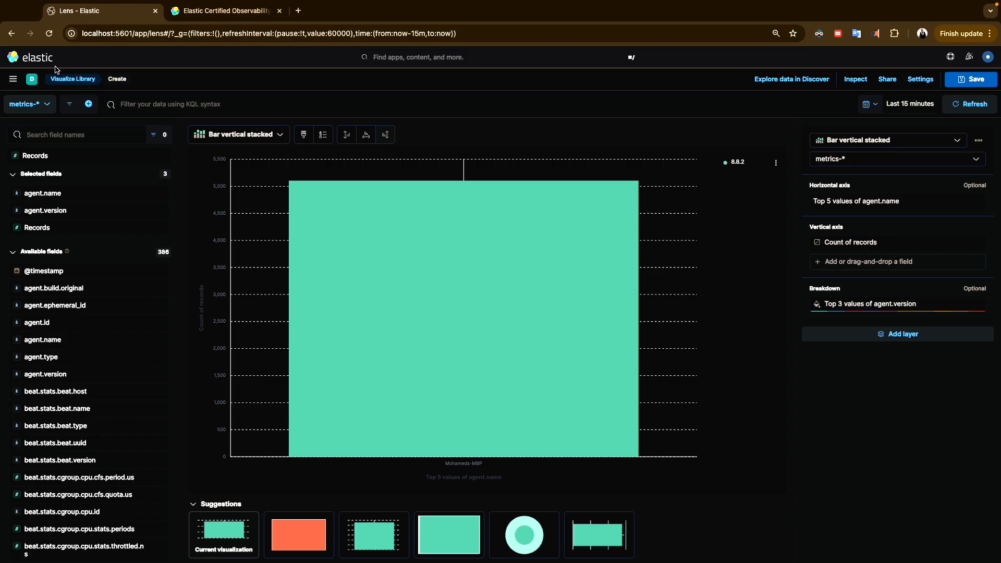
click(13, 79)
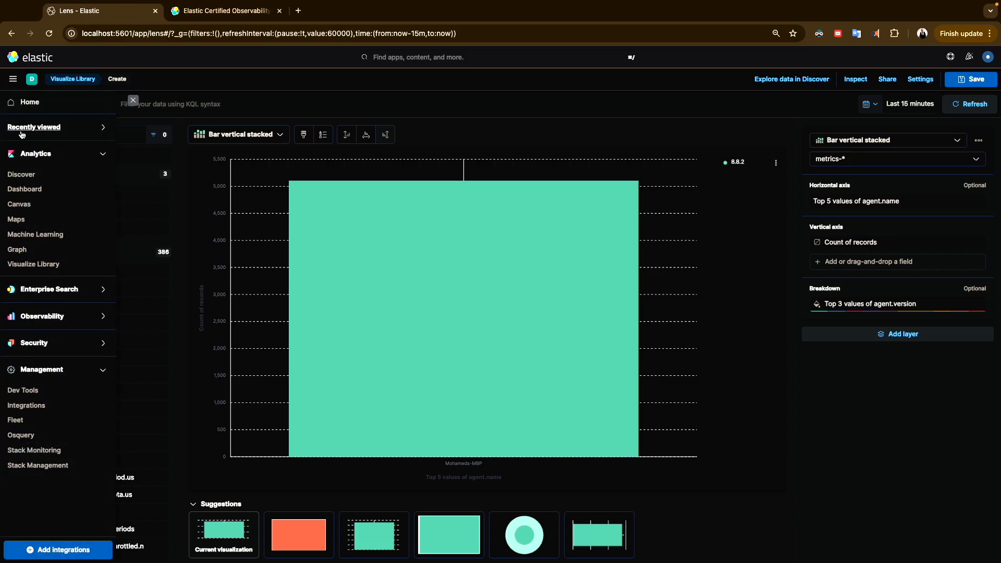
Discard the unsaved Lens chart, go to Discover, and expand the newest logs-* document
click(21, 175)
click(565, 302)
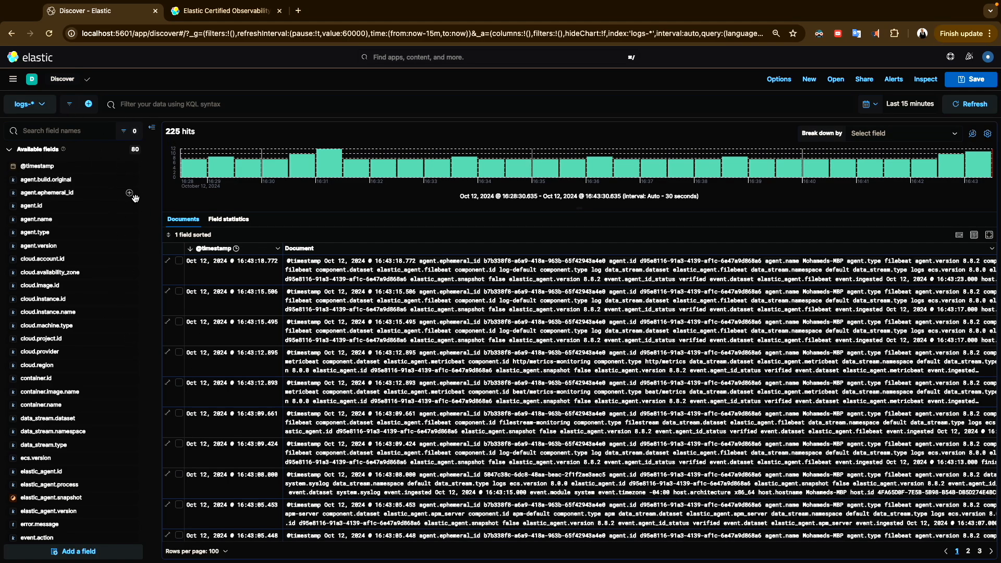
click(168, 263)
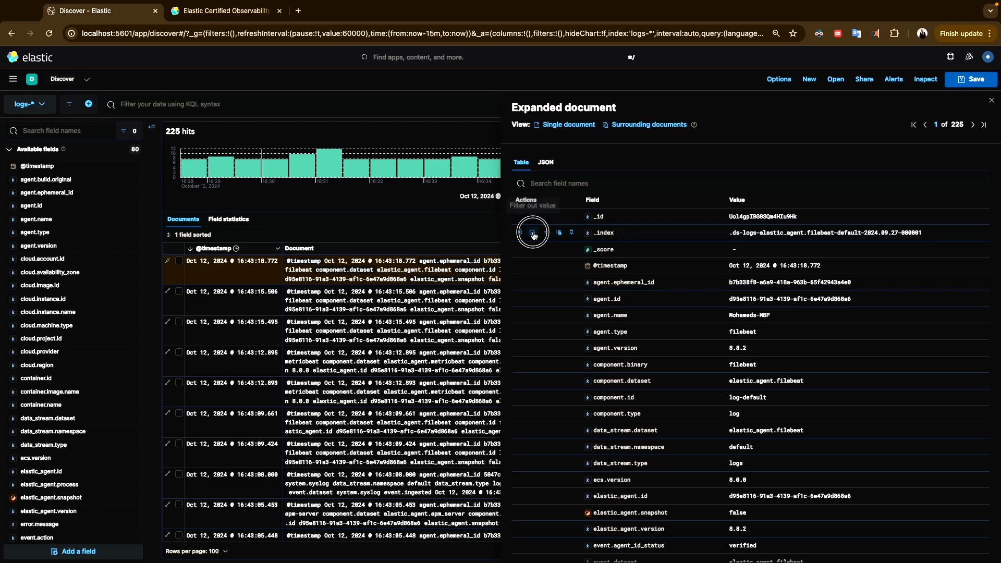
Exclude the elastic_agent.filebeat-default-2024.09.27-000001 index with a NOT filter and re-expand the newest document
click(535, 234)
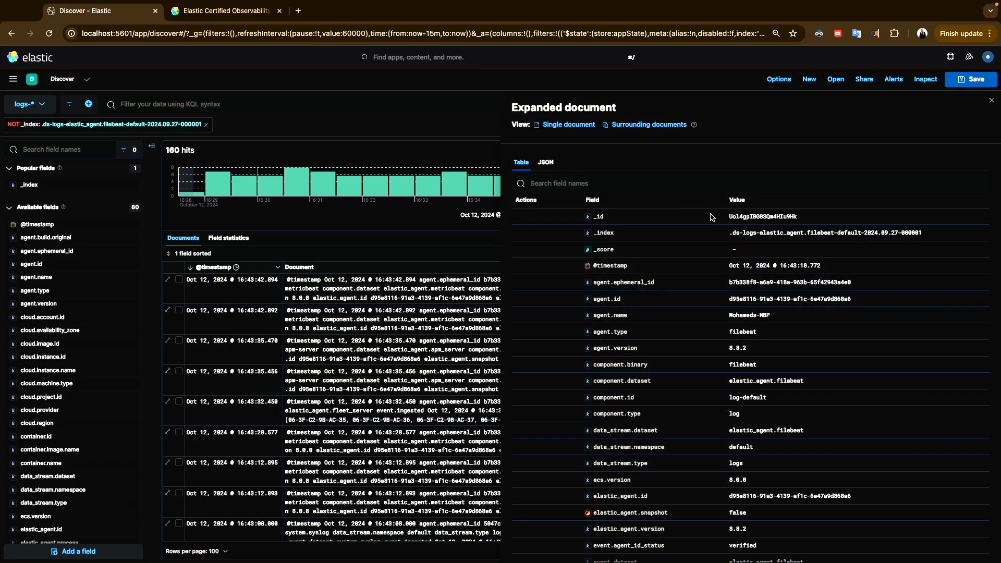
click(992, 101)
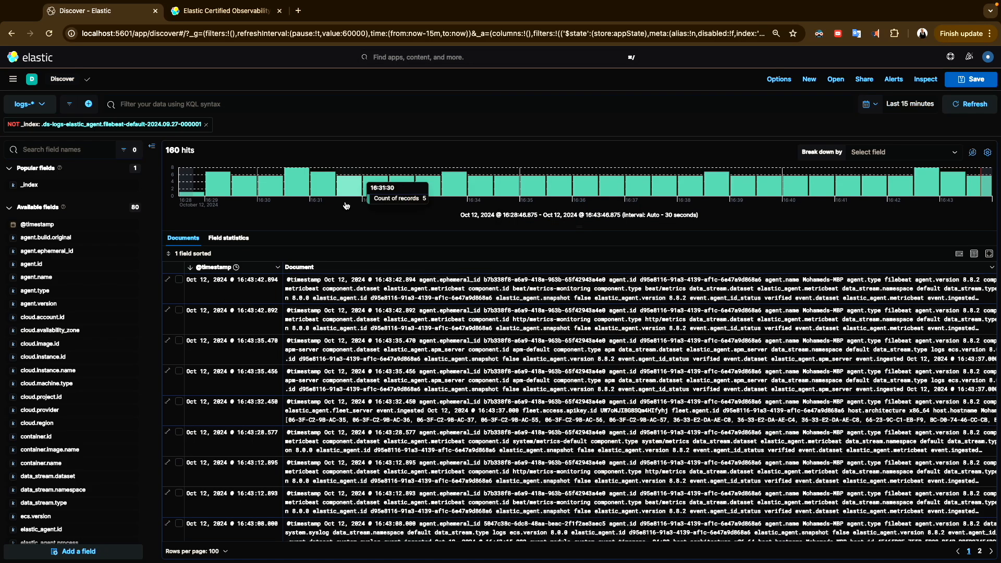
click(167, 280)
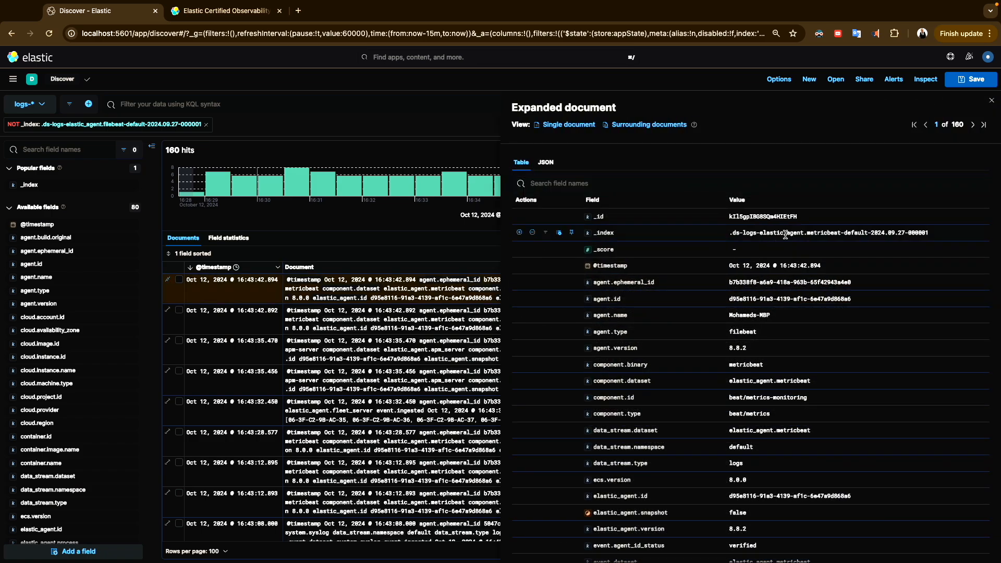
Briefly filter to the metricbeat index, remove that filter, and scroll through all document fields
click(519, 232)
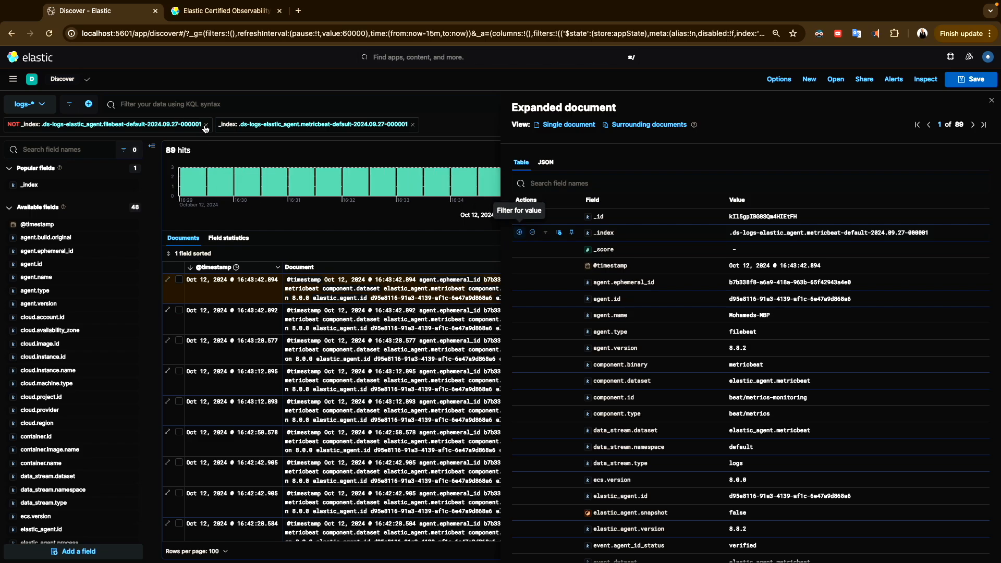
click(413, 126)
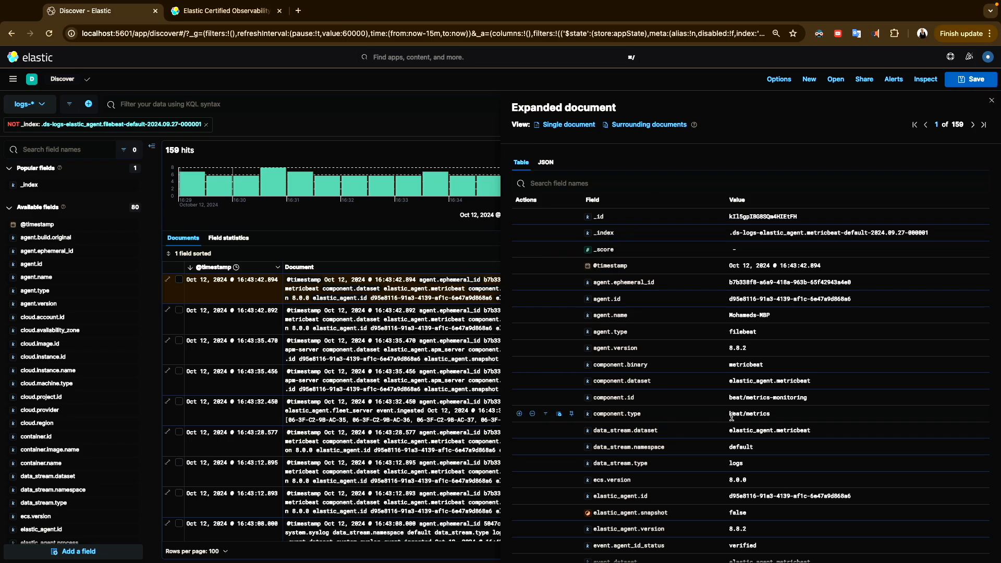
scroll(731, 420, down, 10)
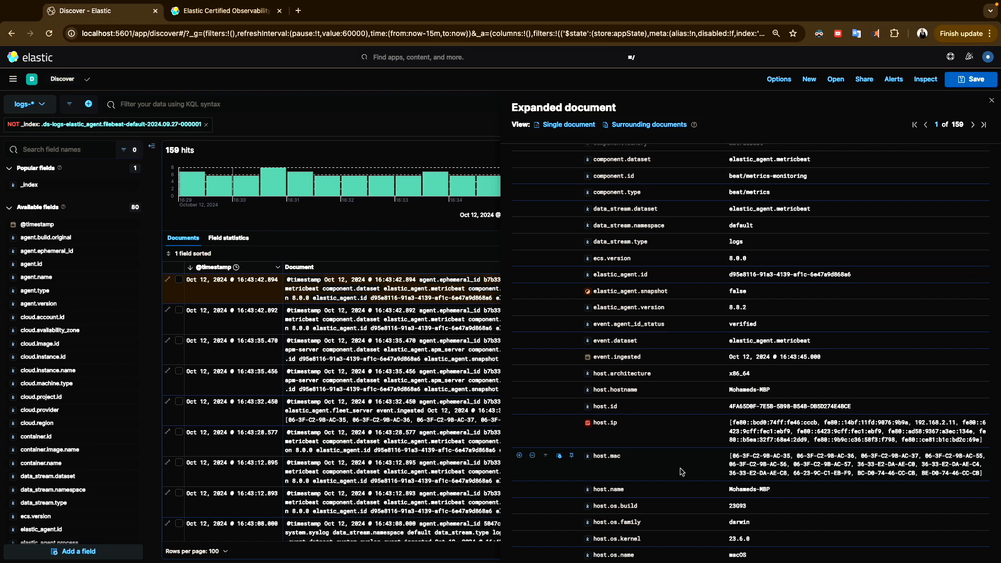
scroll(680, 472, down, 7)
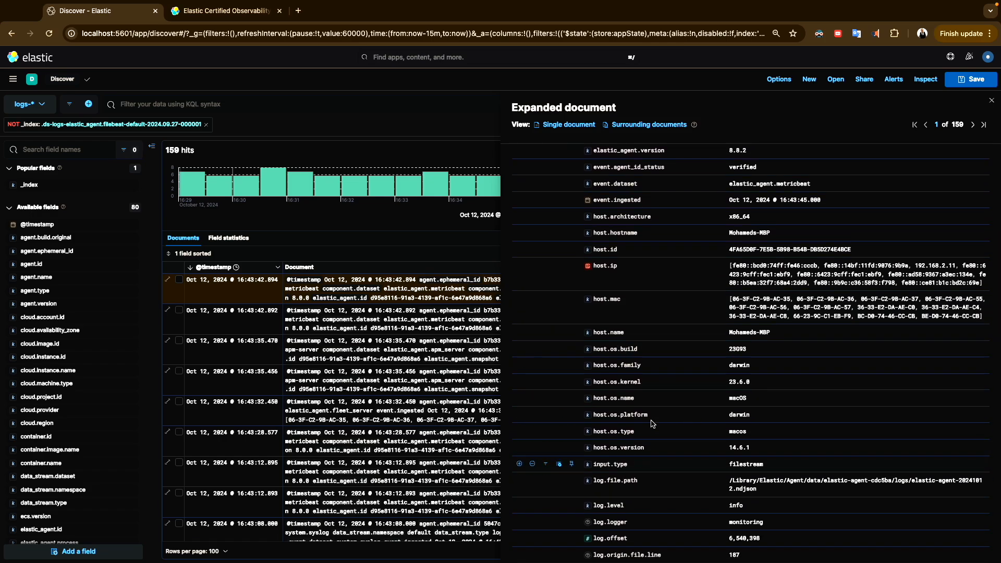
scroll(681, 427, down, 15)
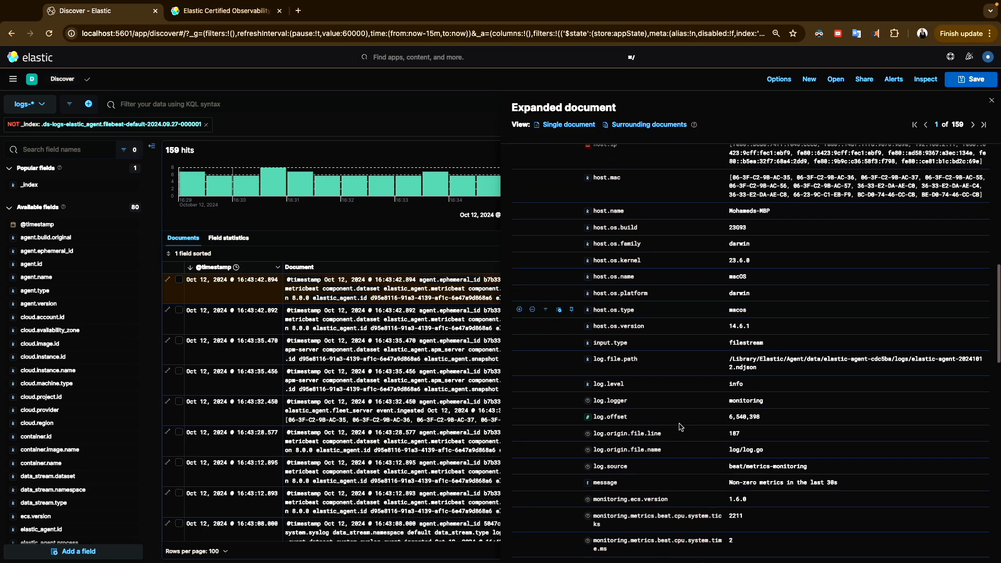
scroll(681, 426, down, 10)
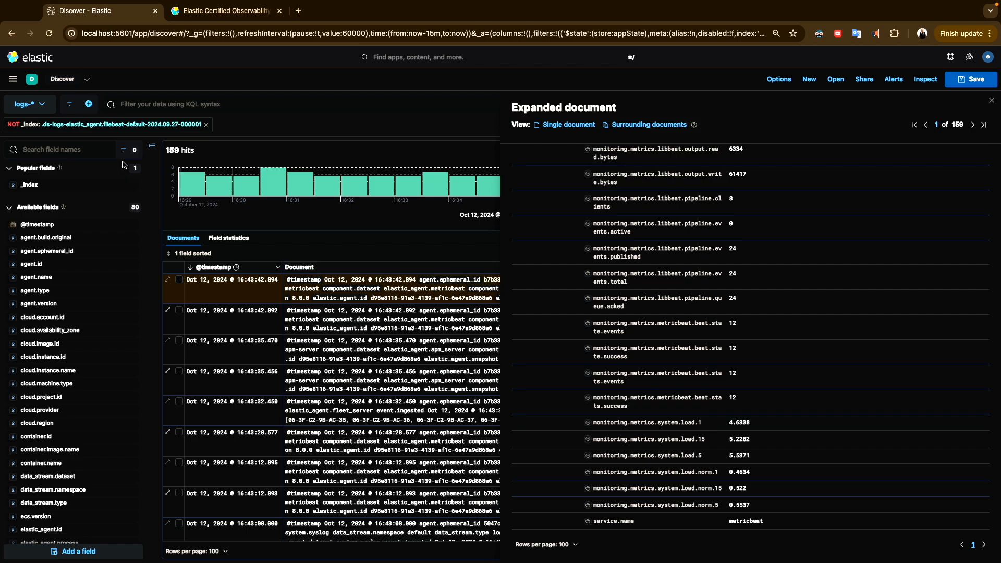
Close the menu and document flyout, then visualize agent.name's top 5 values in Lens
click(367, 106)
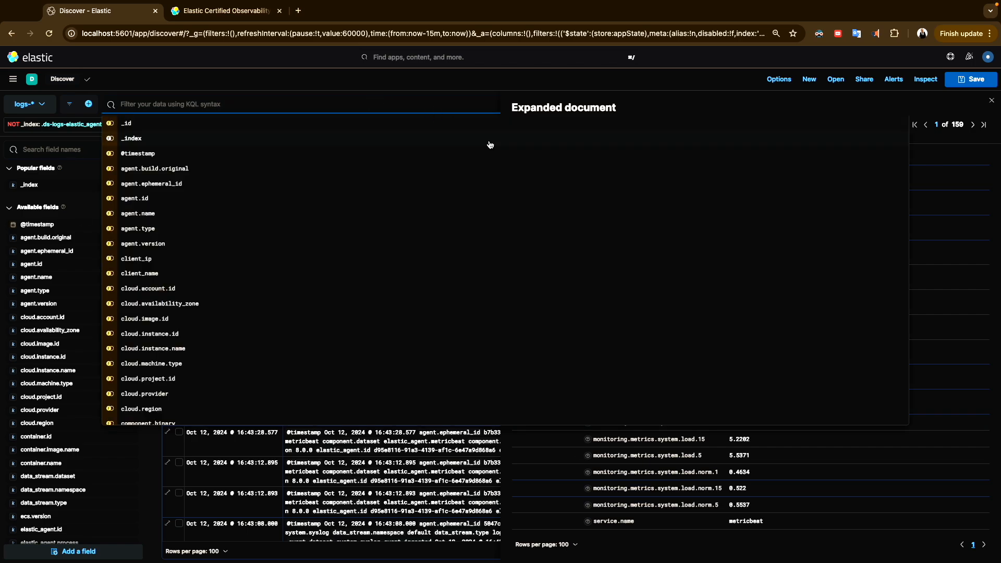
click(239, 78)
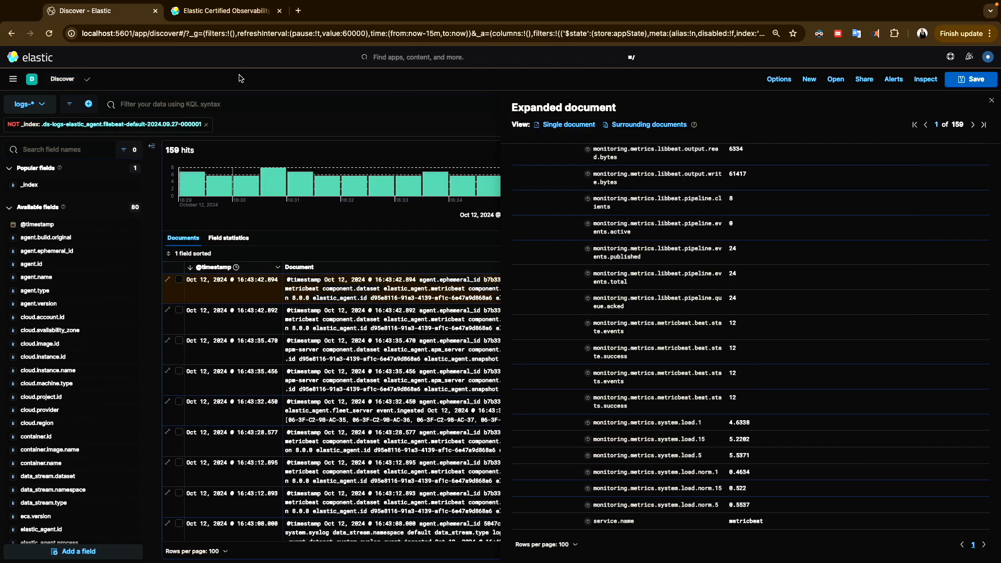
click(13, 79)
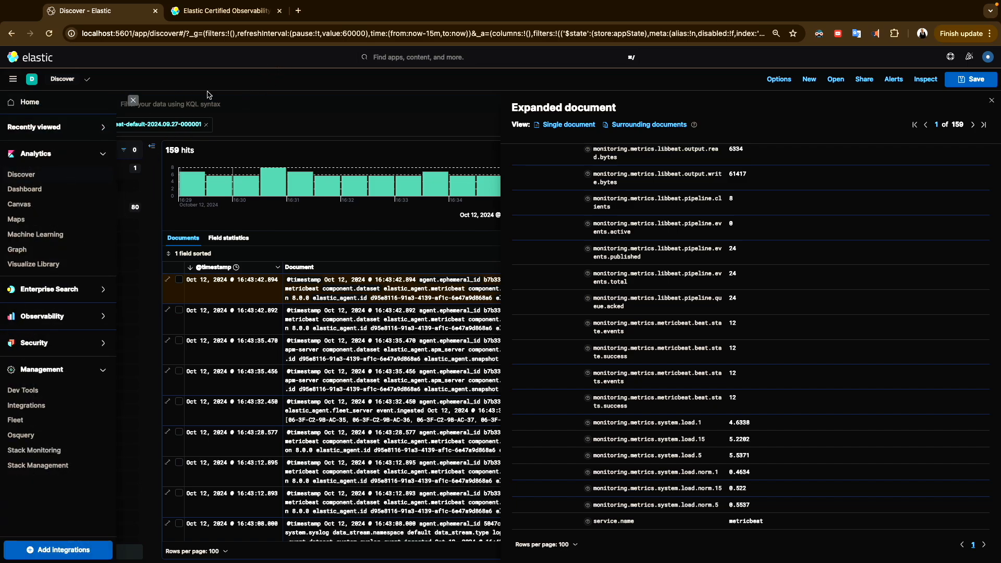
click(133, 102)
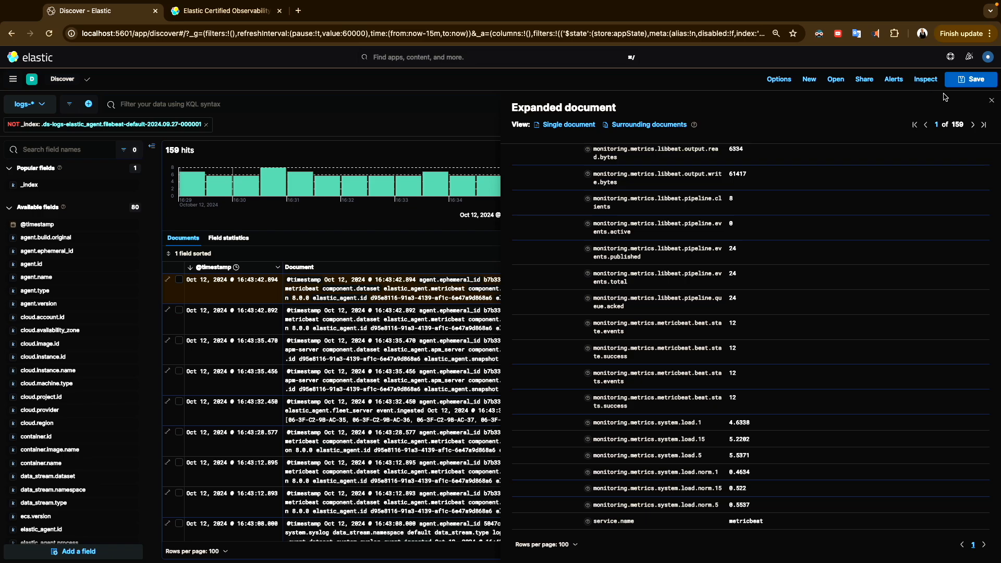
click(992, 100)
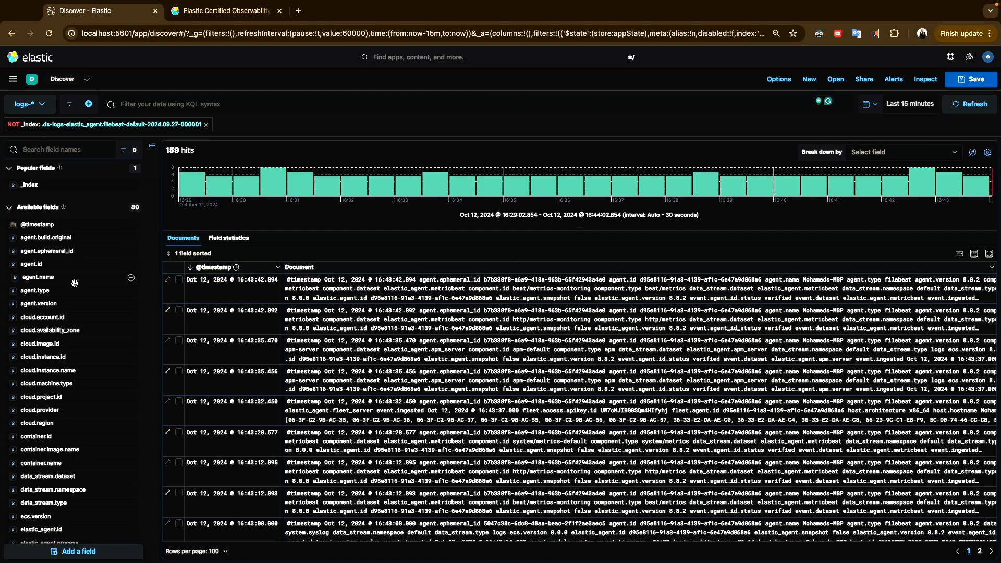
click(39, 280)
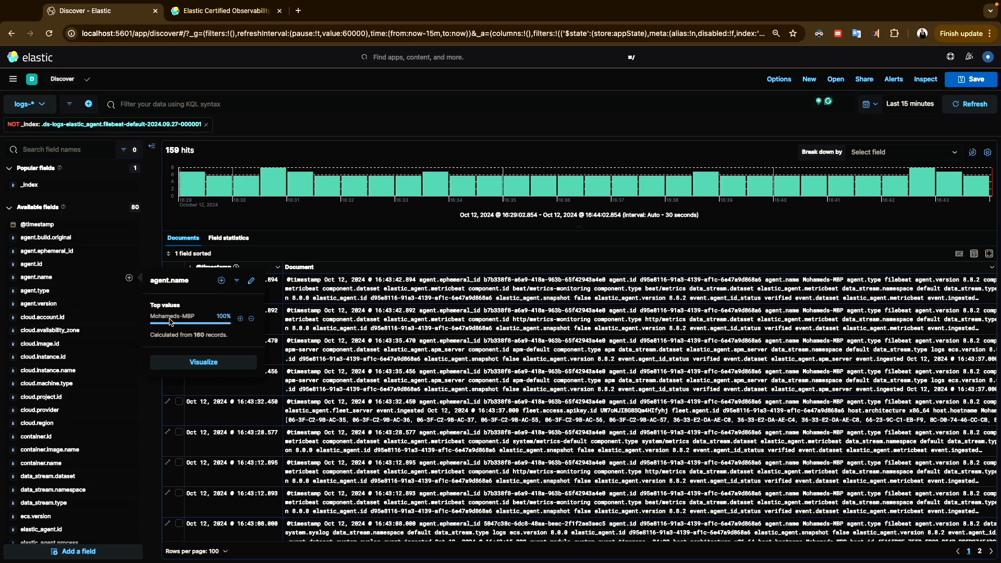
click(204, 362)
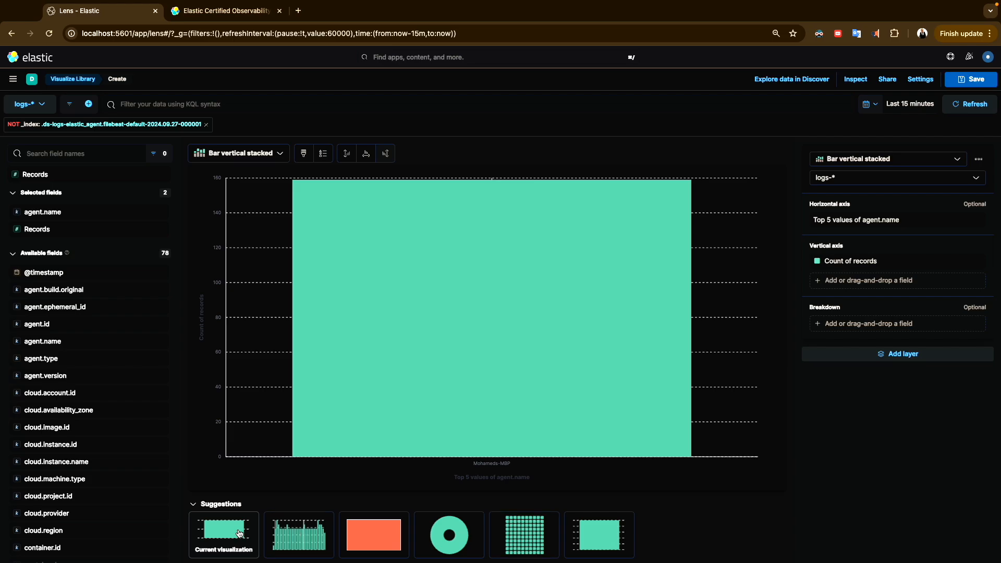
Change the agent.name chart type to Table, then to Donut
click(277, 154)
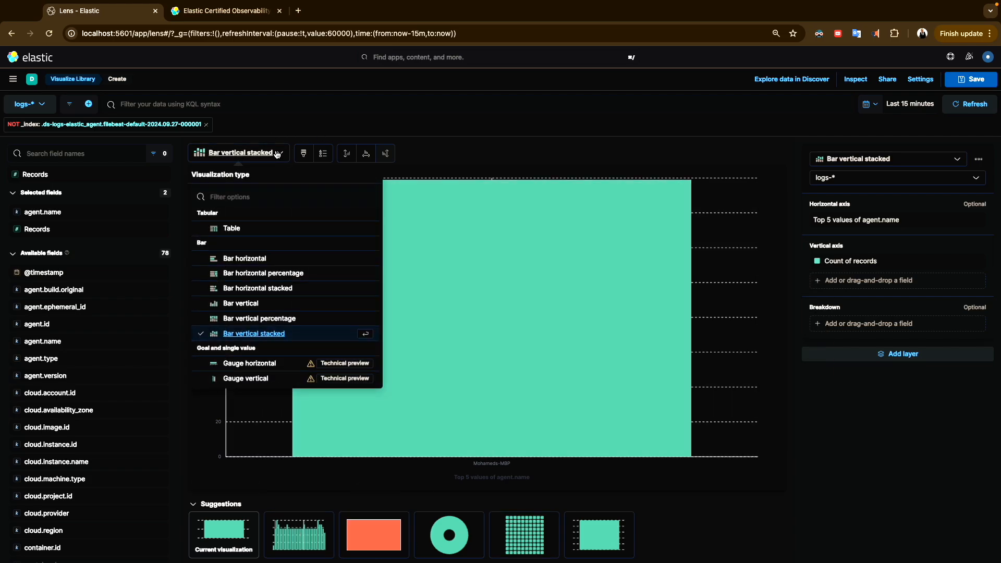
click(234, 229)
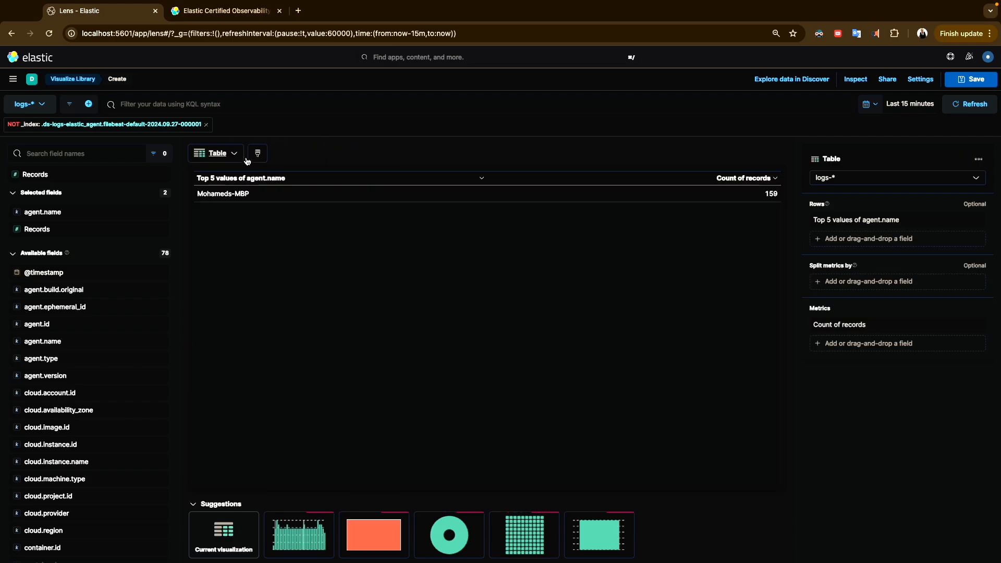
click(218, 154)
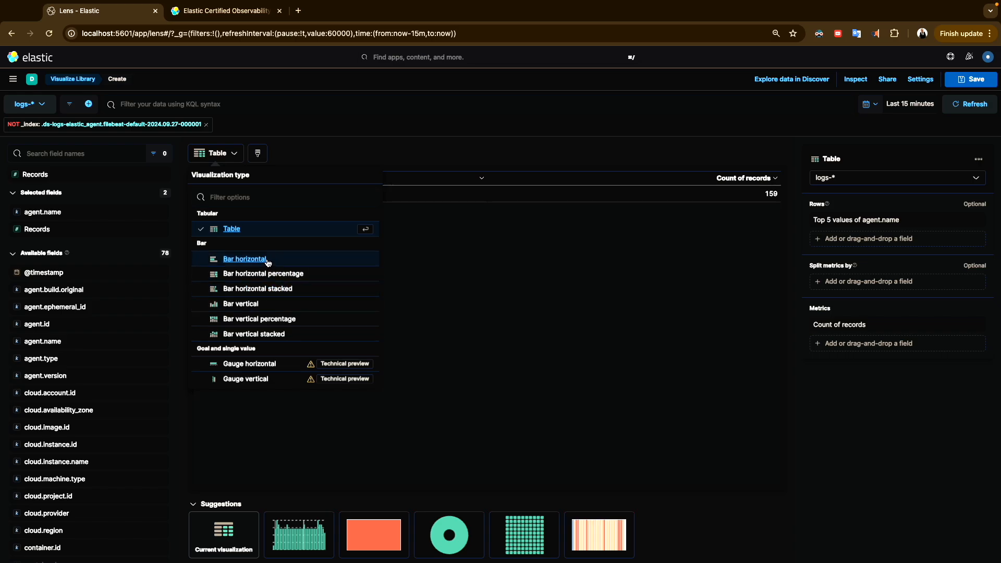
scroll(261, 292, down, 5)
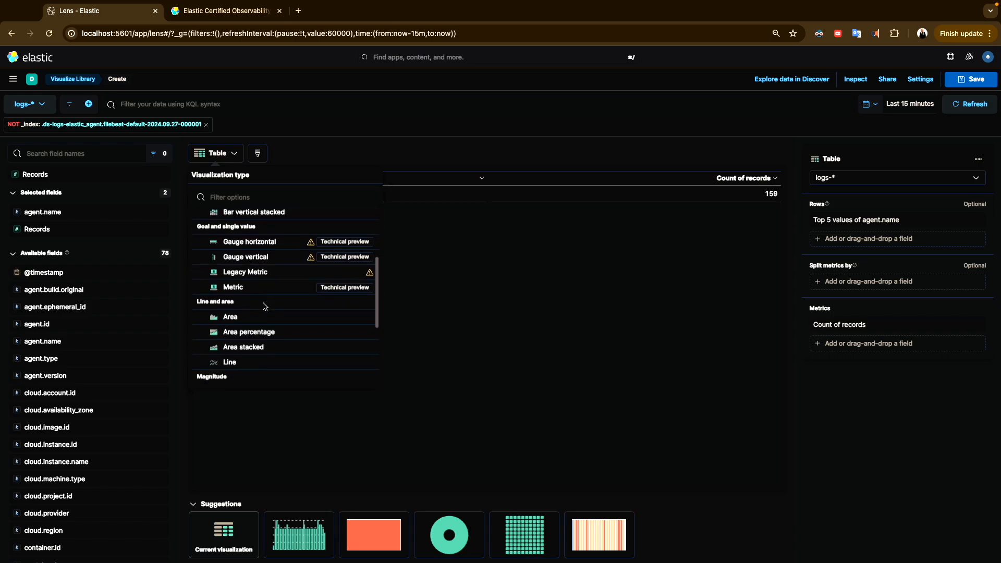
click(235, 317)
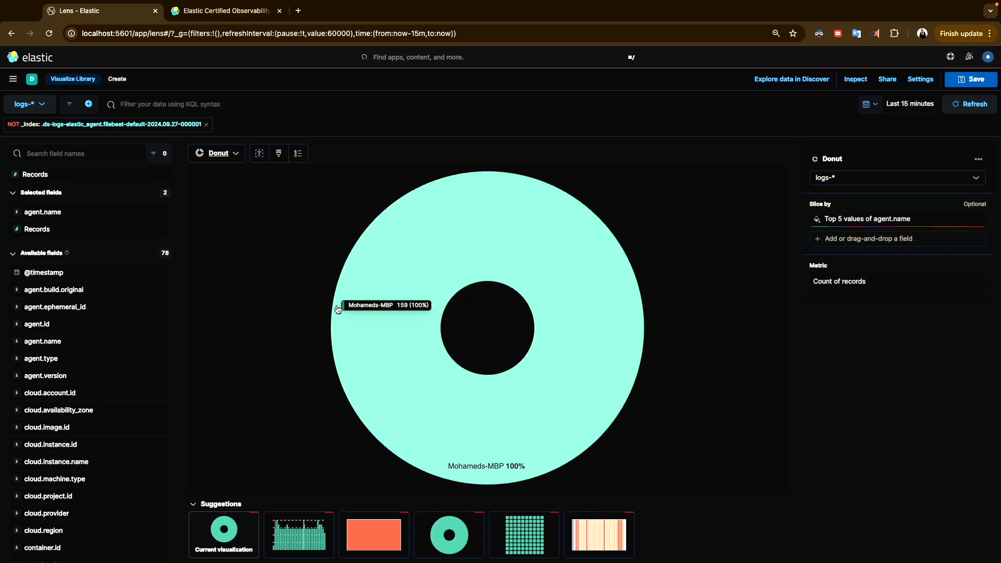
Title the visualization 'dome-exam1' and choose None for adding it to a dashboard
click(971, 79)
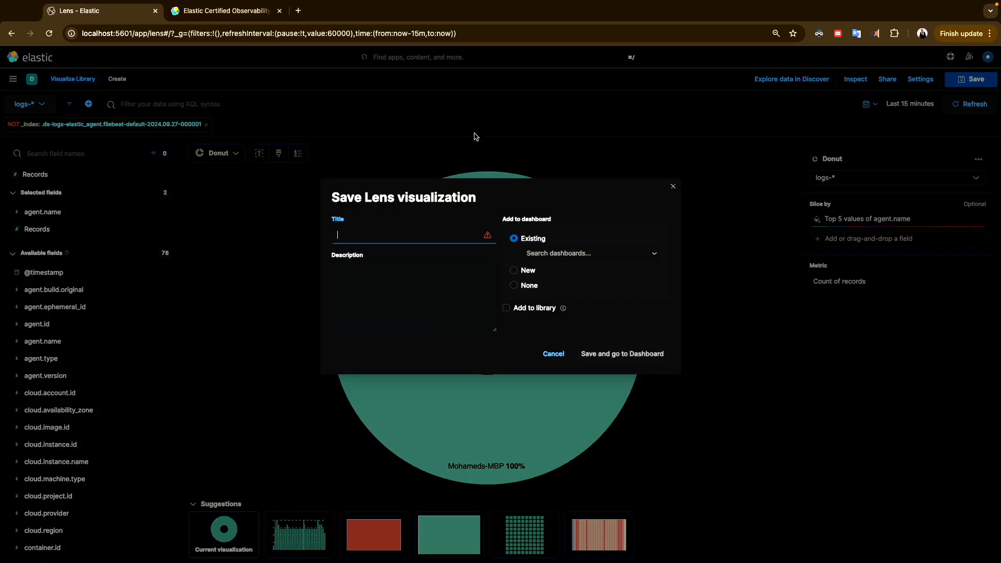
text(dome-exam1)
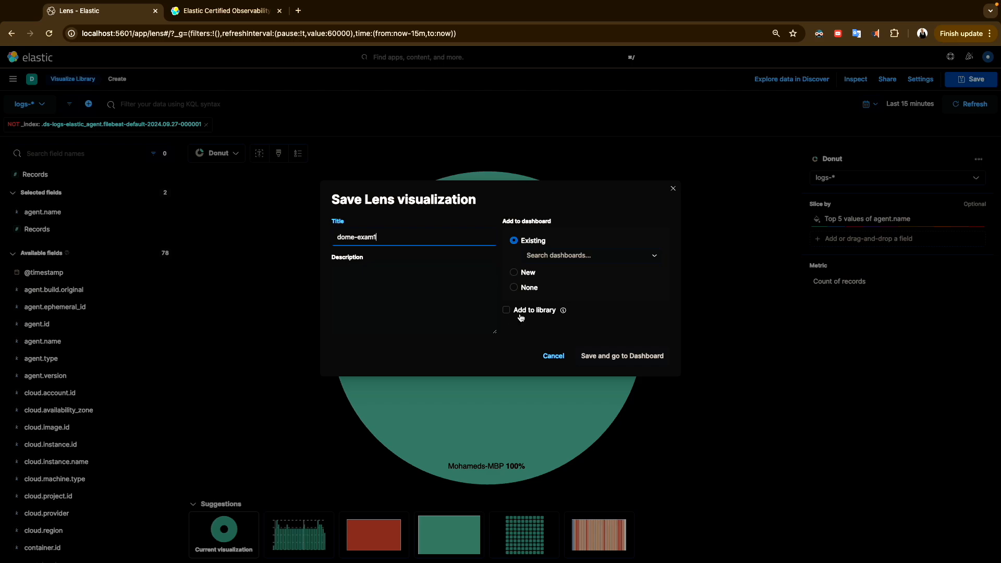
click(565, 255)
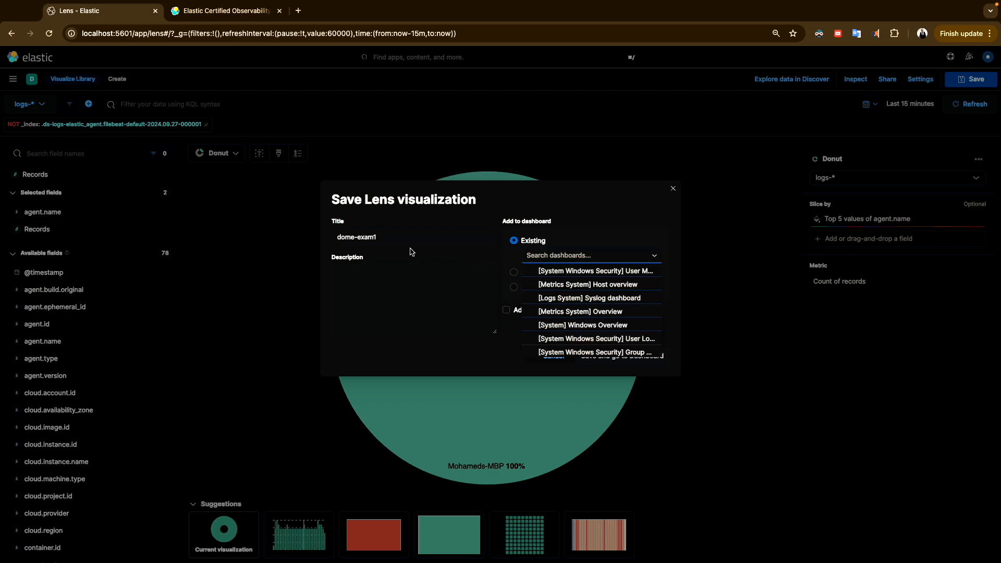
click(584, 203)
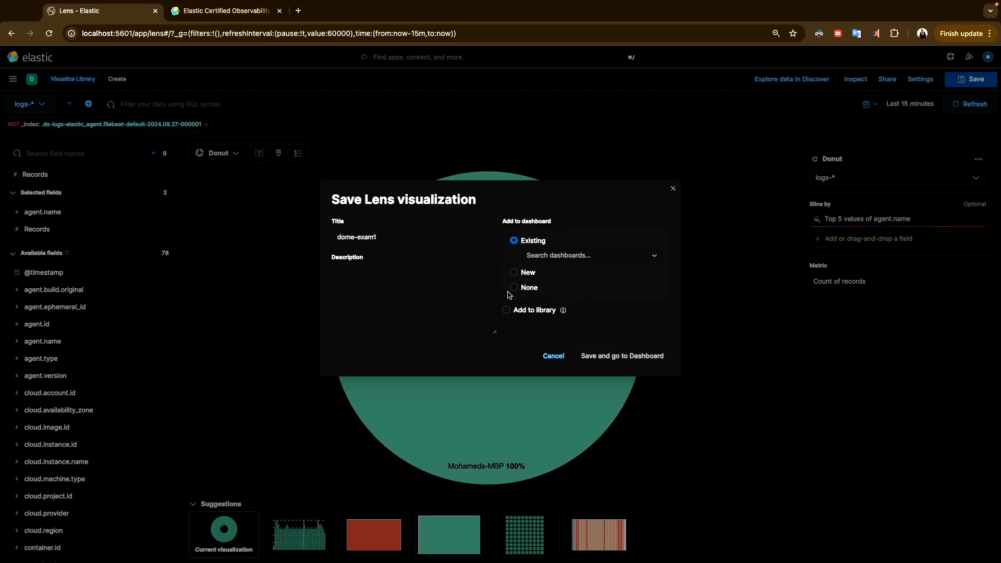
click(528, 290)
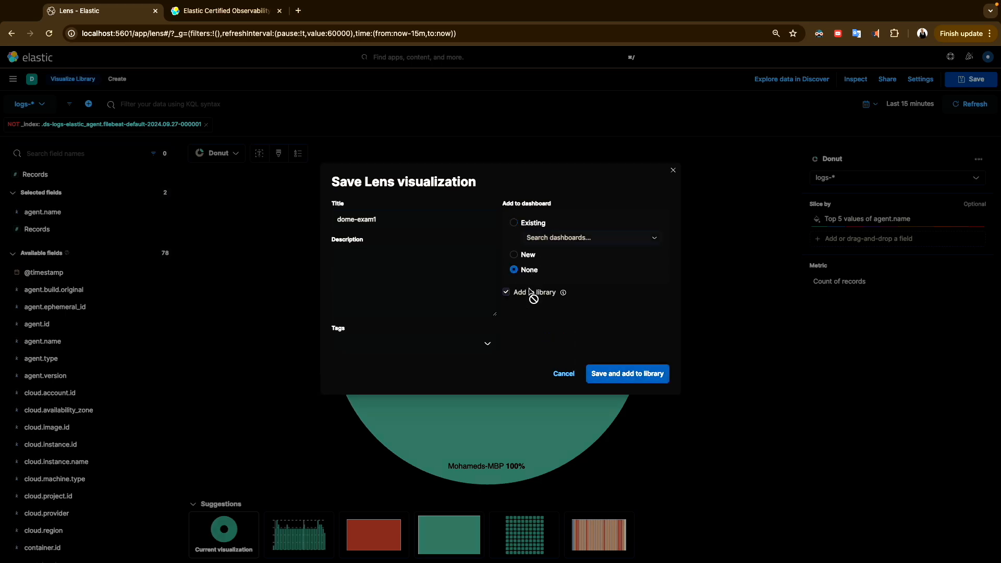
Create and apply a new 'observability' tag, then save the visualization to the library
click(445, 347)
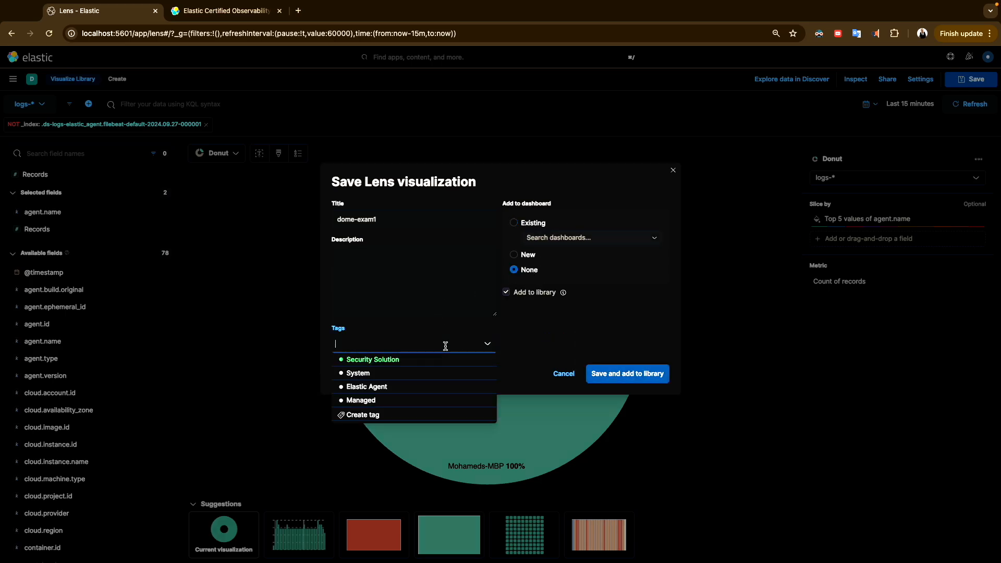
click(381, 415)
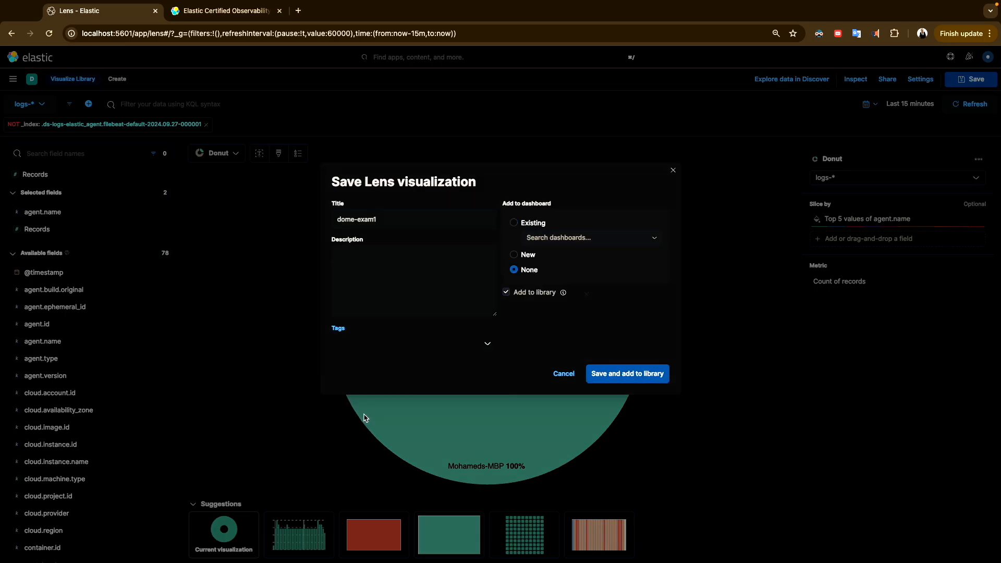
text(obs)
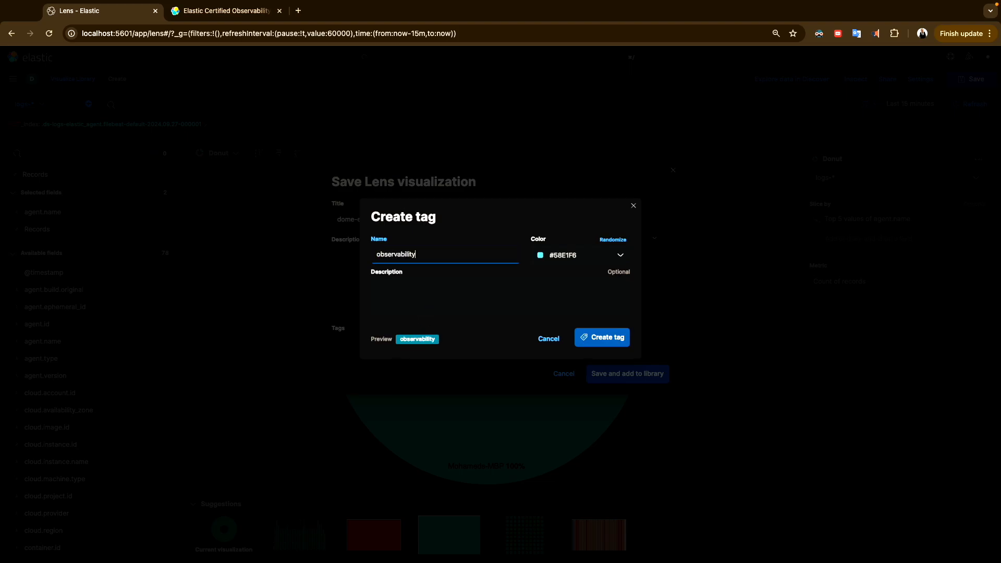
text(ervability)
click(580, 336)
click(611, 376)
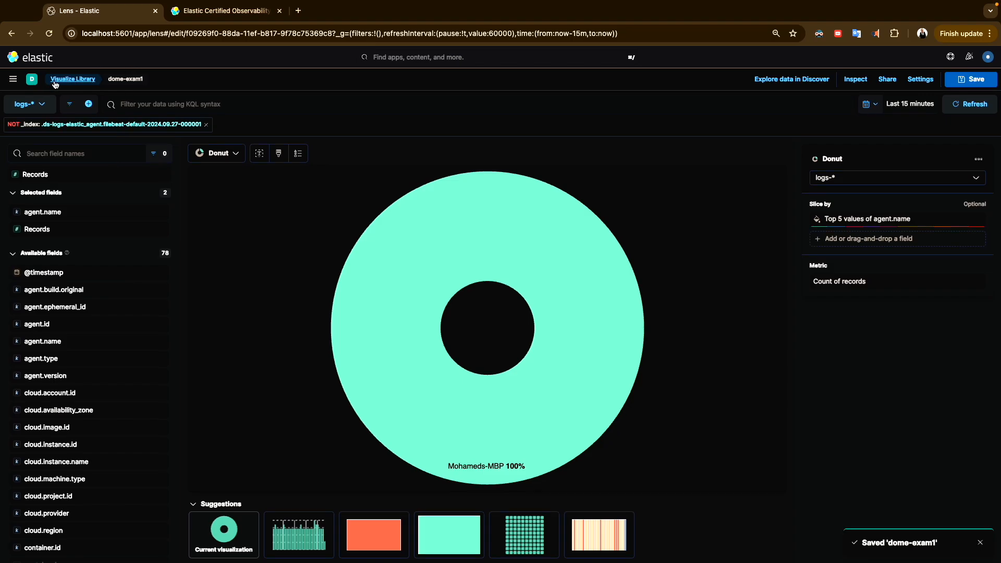
Back in Discover on logs-*, remove the NOT _index filter and chart agent.type's top values in Lens
click(13, 79)
click(35, 176)
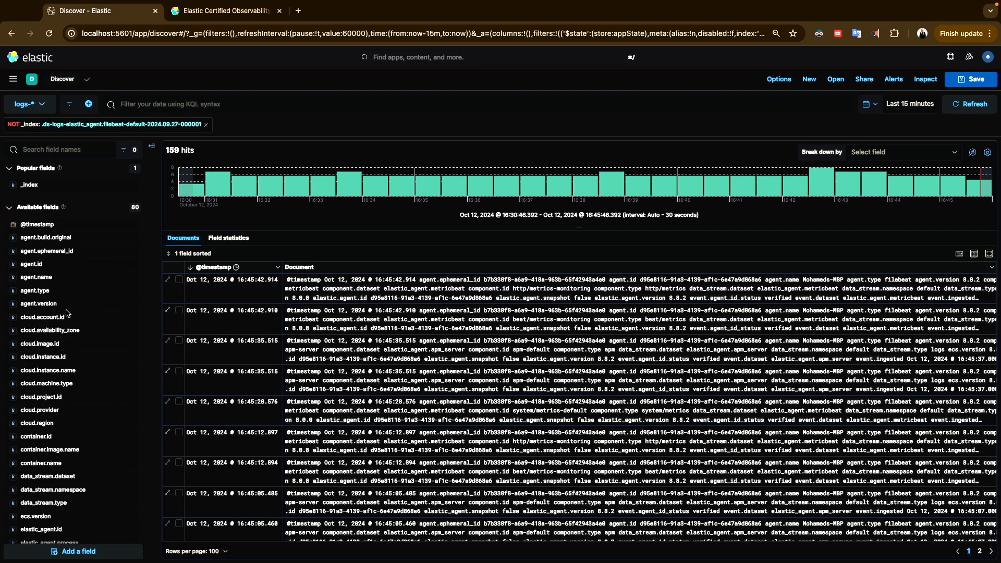
click(47, 291)
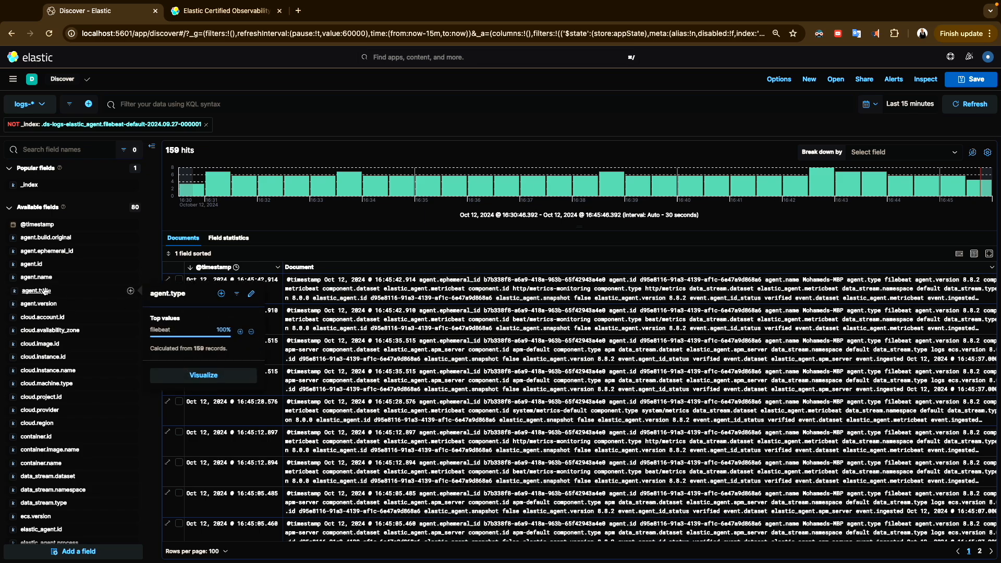
click(206, 124)
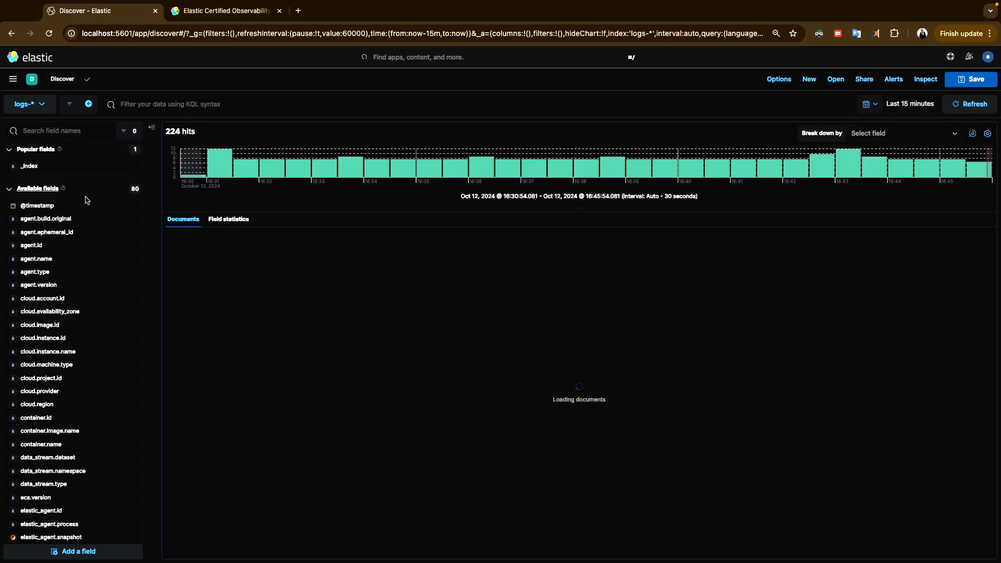
click(35, 271)
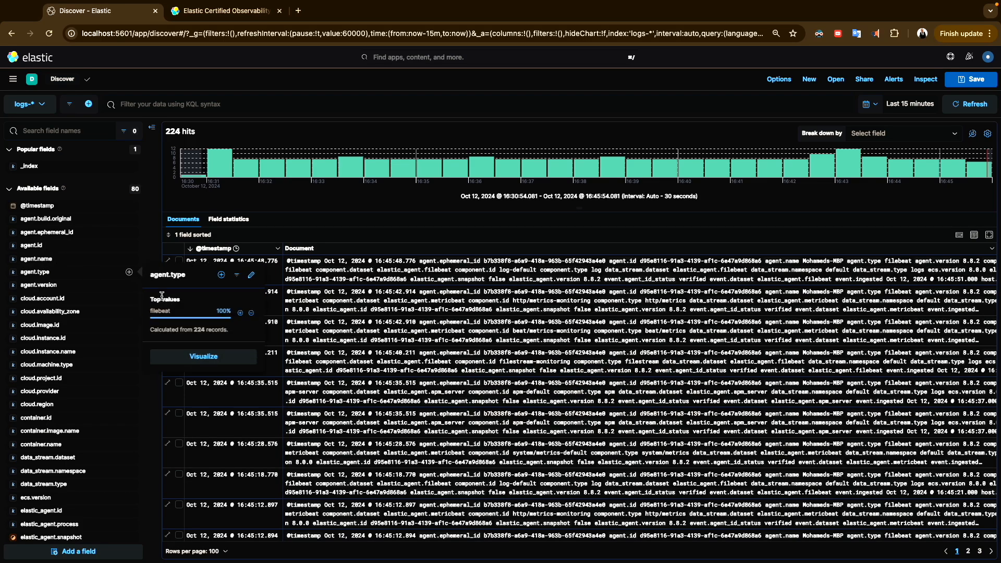
click(196, 357)
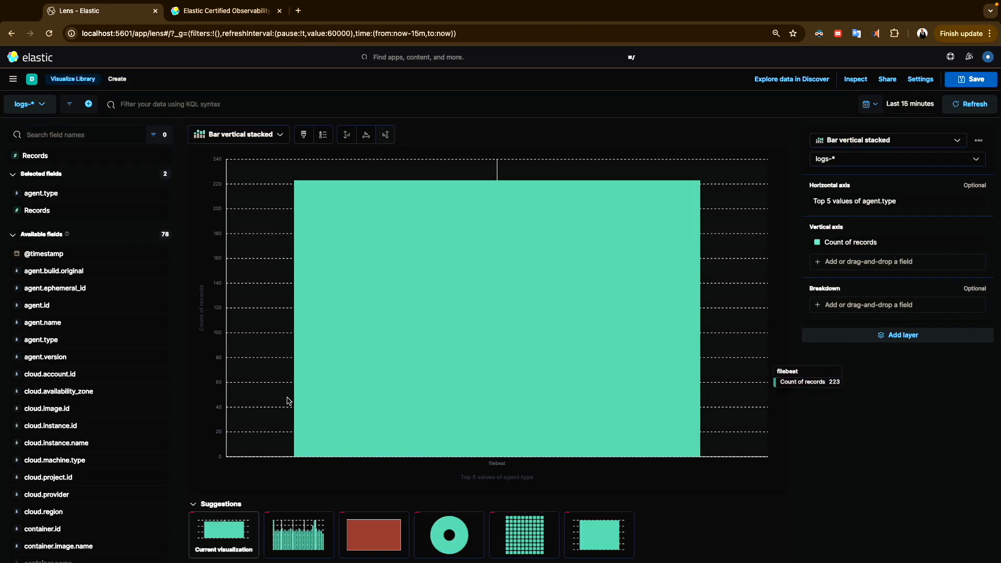
click(360, 535)
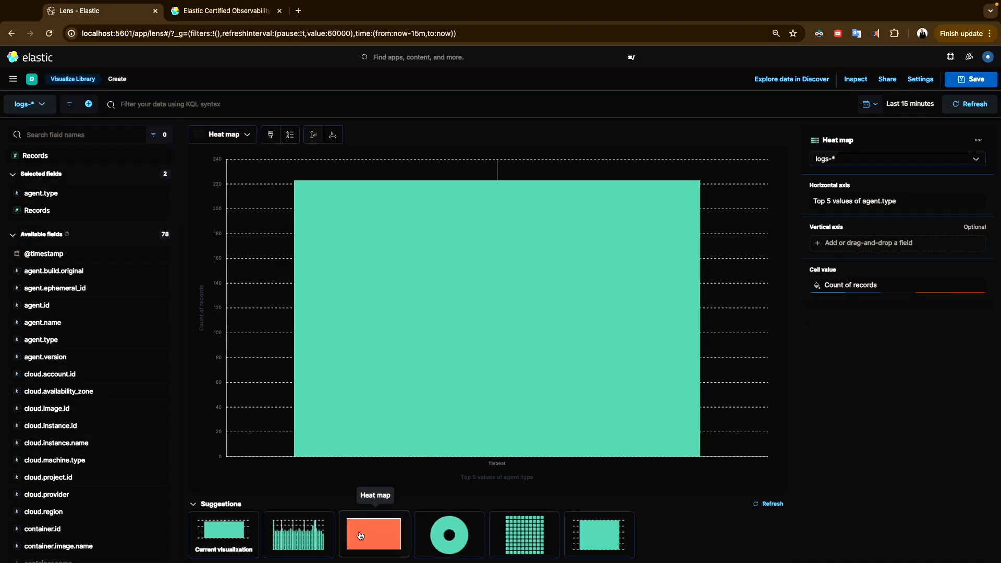
click(306, 538)
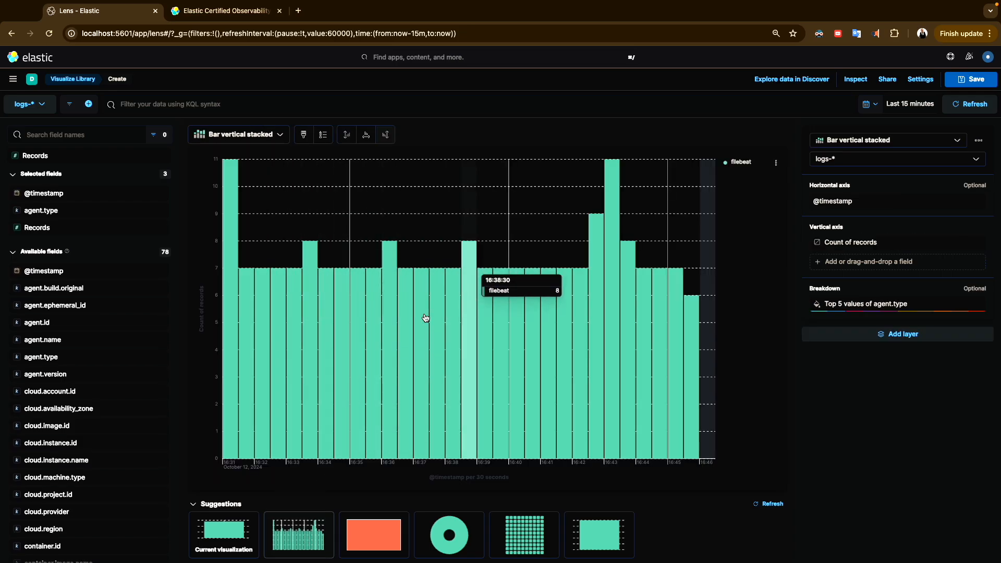
click(963, 79)
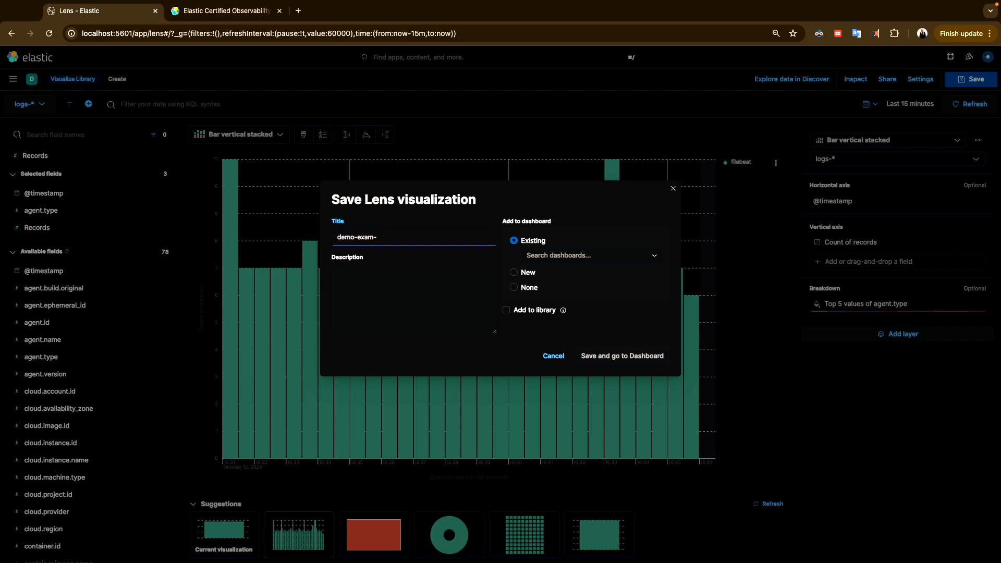
Save the chart as 'demo-exam-2' to the library with the observability tag and no dashboard
click(524, 288)
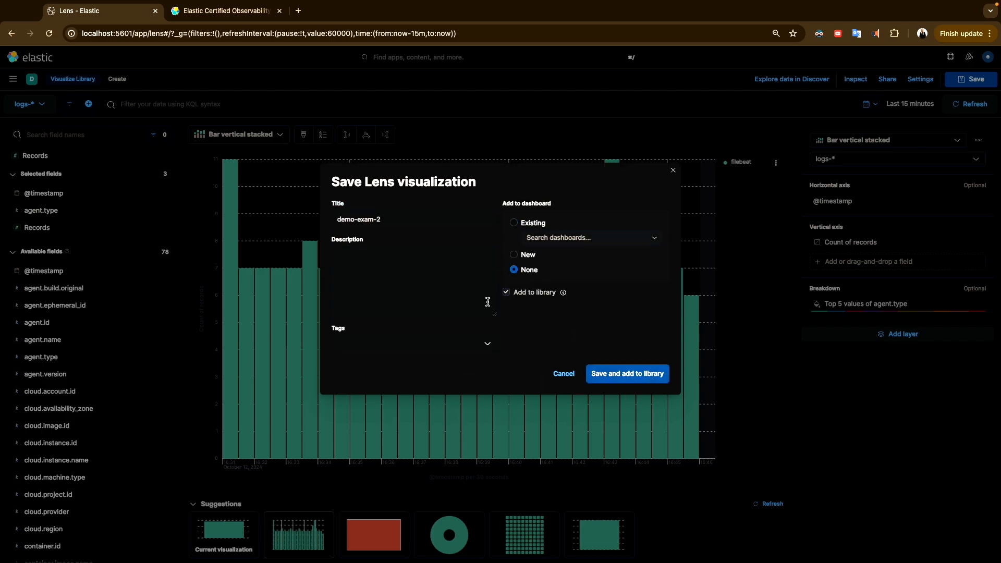
click(438, 342)
click(375, 414)
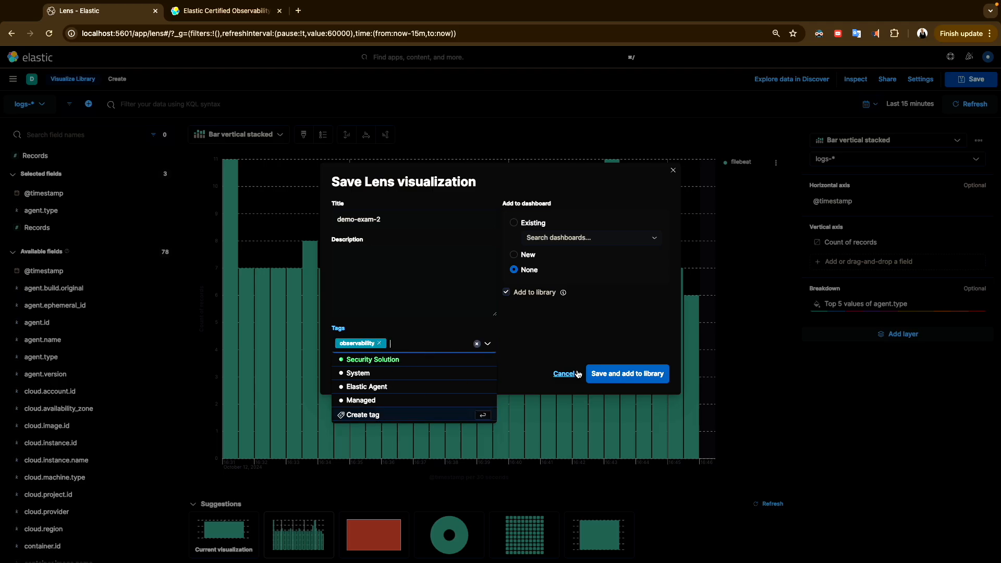
click(628, 374)
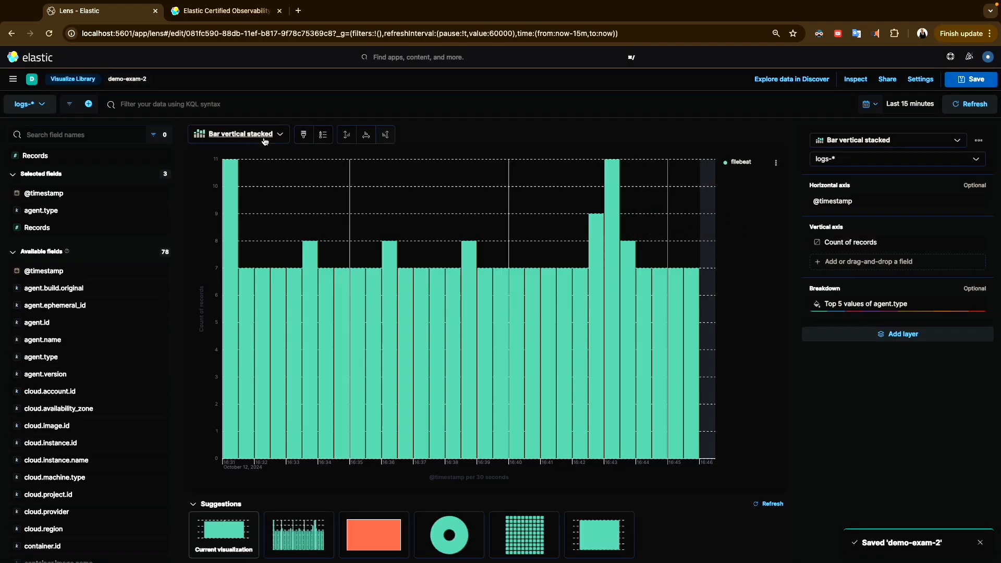
click(13, 79)
In Discover, inspect the agent fields and open the top 5 agent.ephemeral_id values in Lens
click(24, 175)
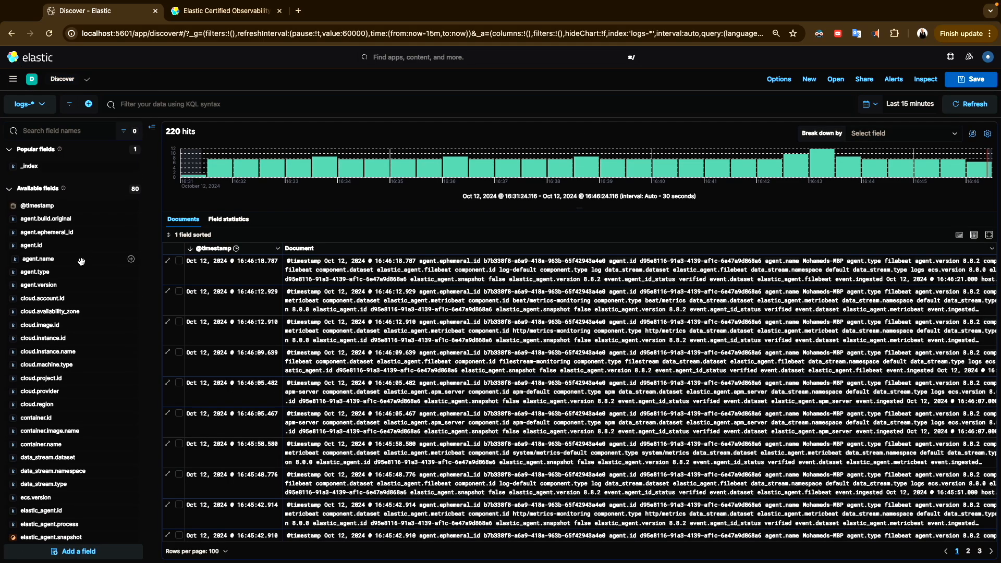
click(63, 299)
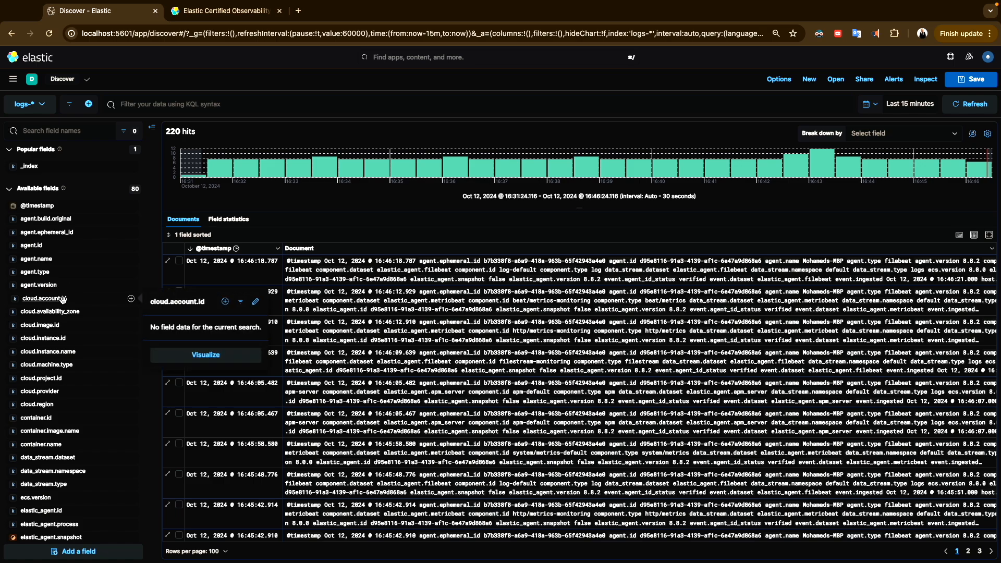
click(45, 219)
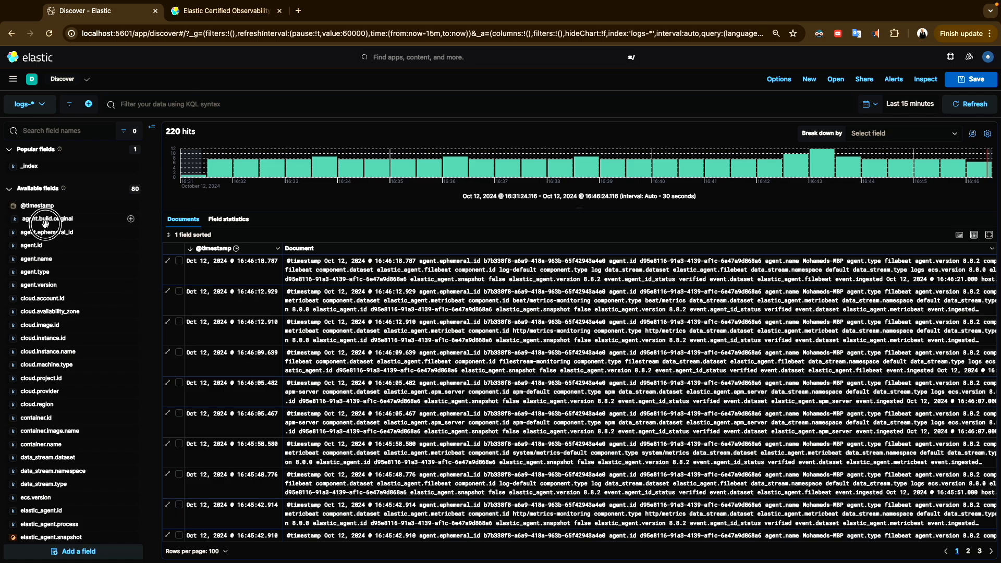
click(44, 232)
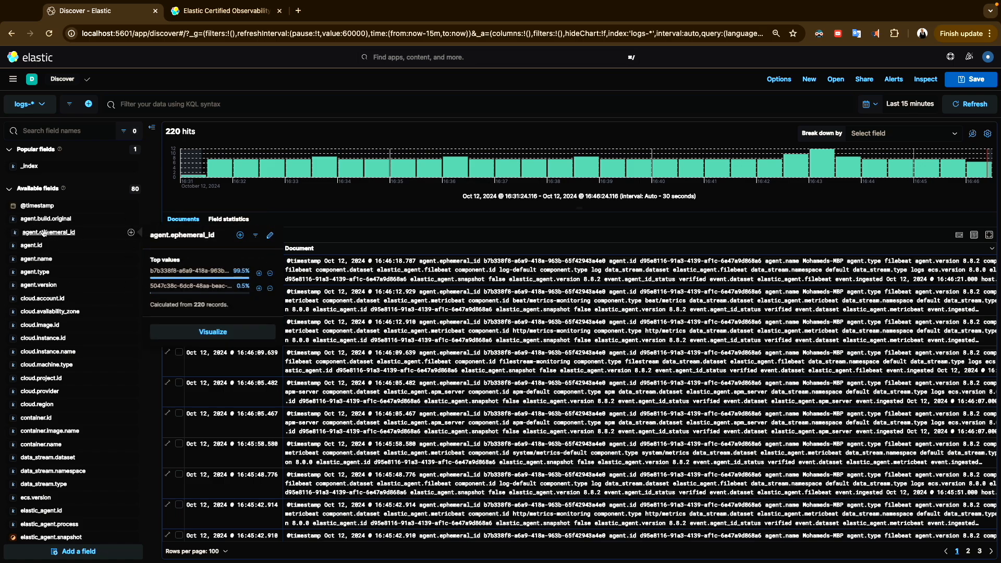
click(39, 243)
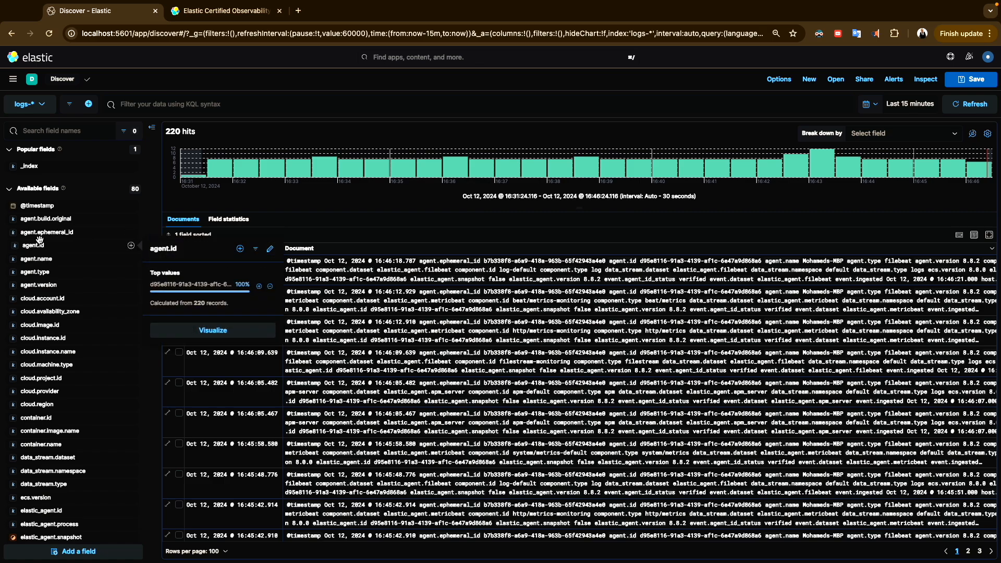
click(41, 240)
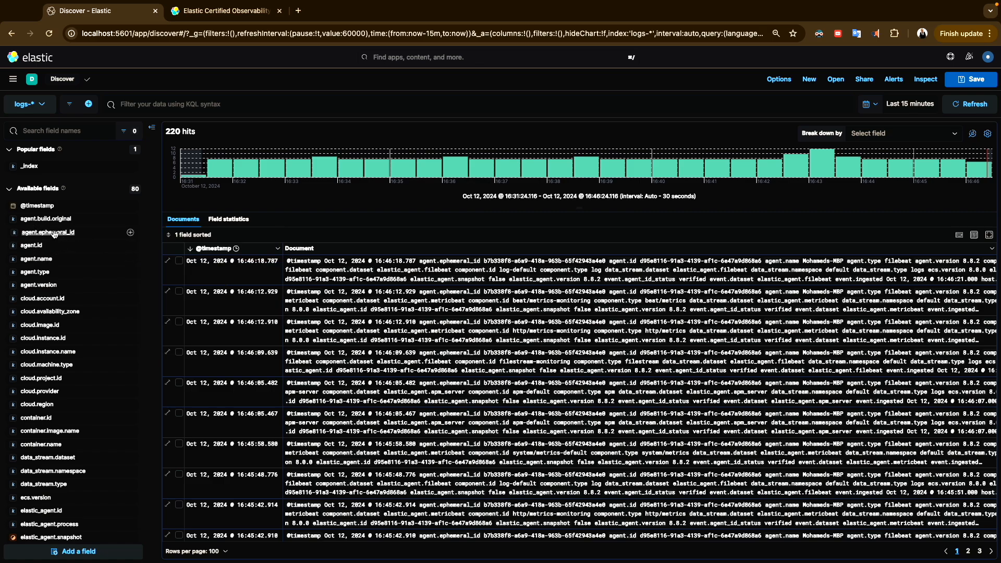
click(54, 233)
click(184, 332)
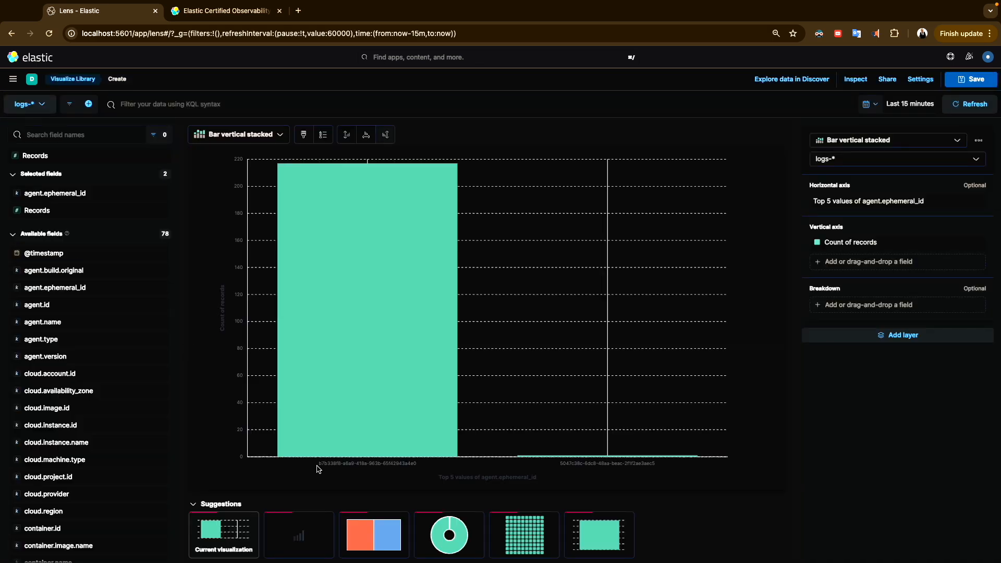
Change the Lens visualization type to Table of agent.ephemeral_id counts and start saving it
click(286, 135)
scroll(286, 300, down, 3)
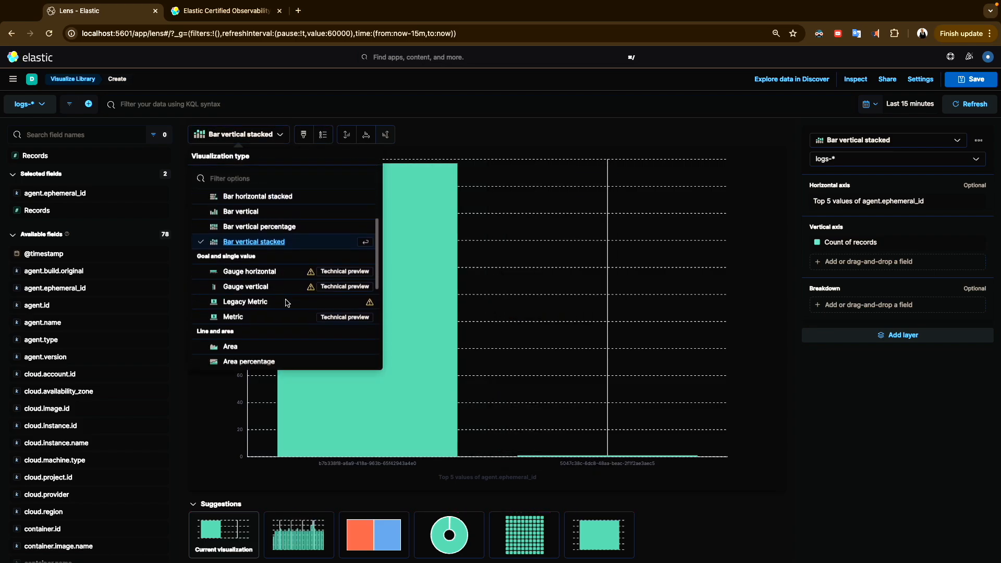
scroll(287, 303, up, 3)
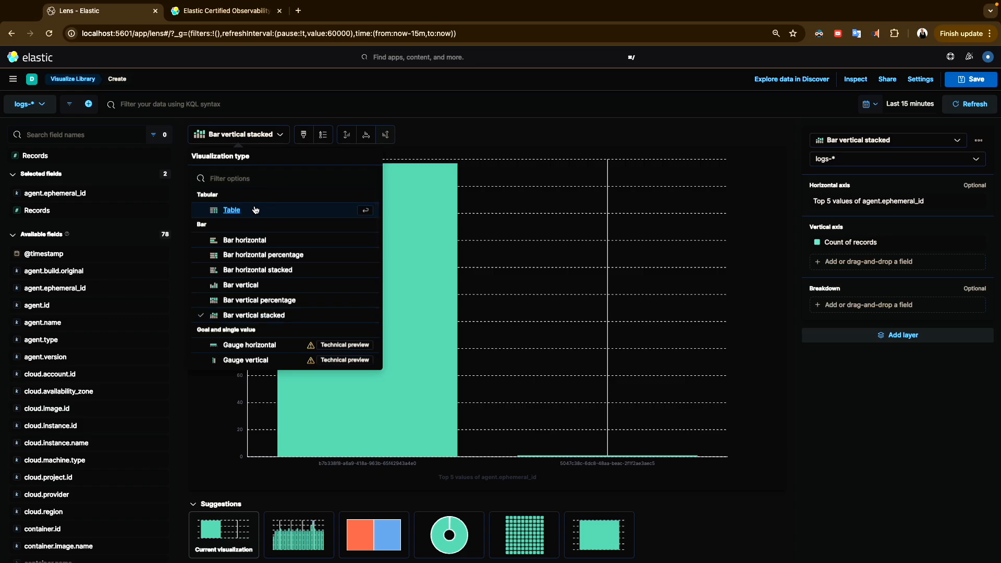
click(281, 209)
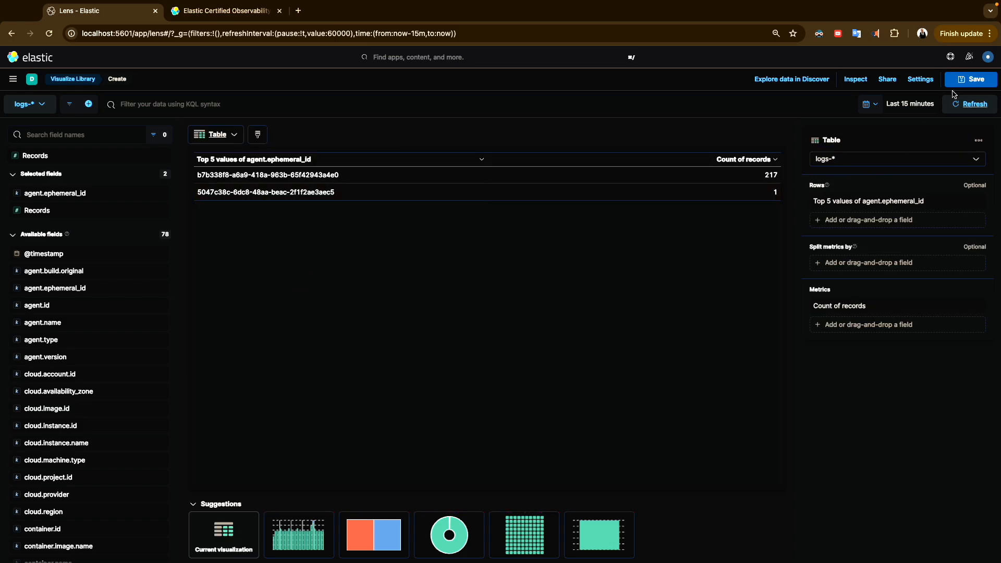
click(971, 79)
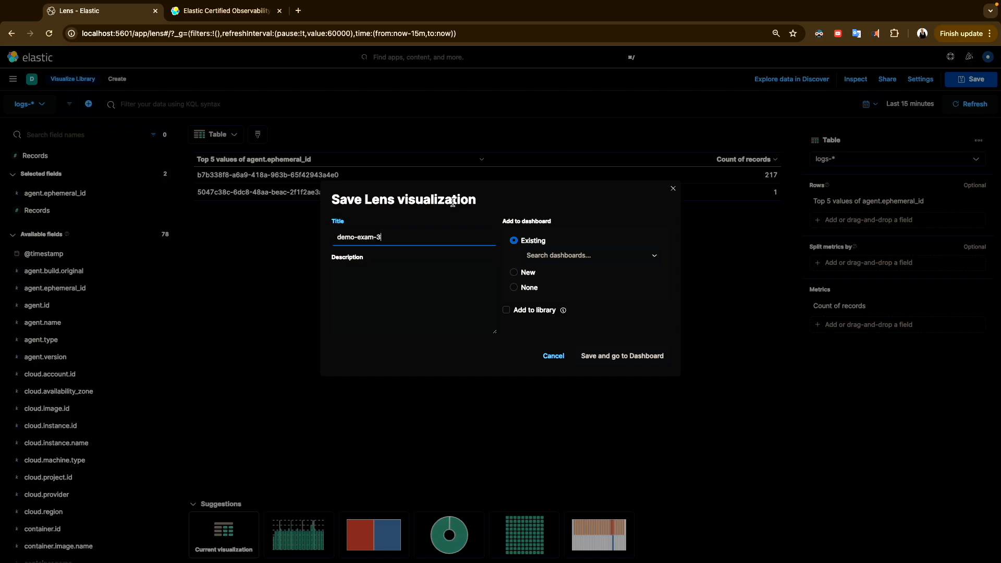
Save the table as 'demo-exam-3' to the library tagged observability, then go to Dashboards
click(528, 287)
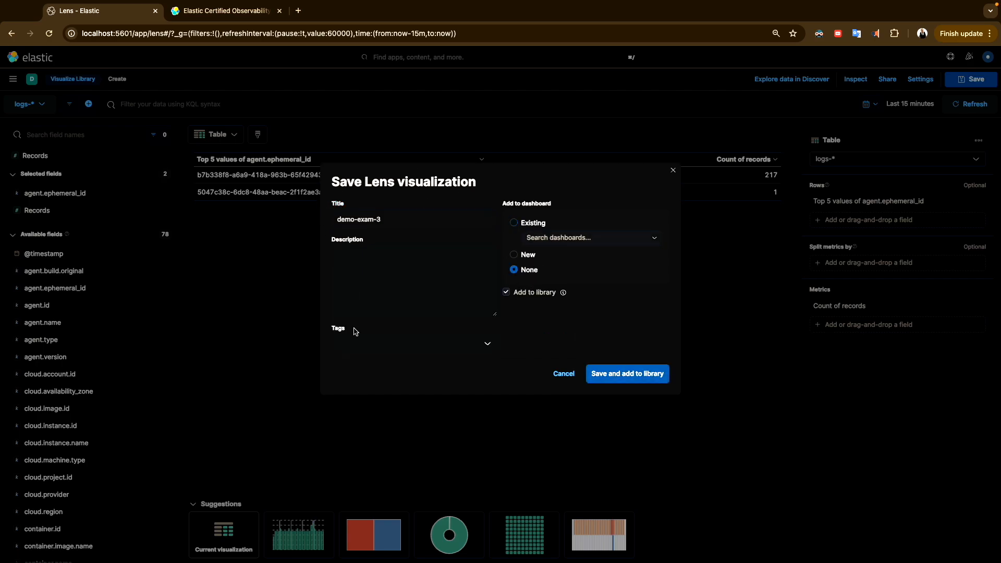
click(365, 346)
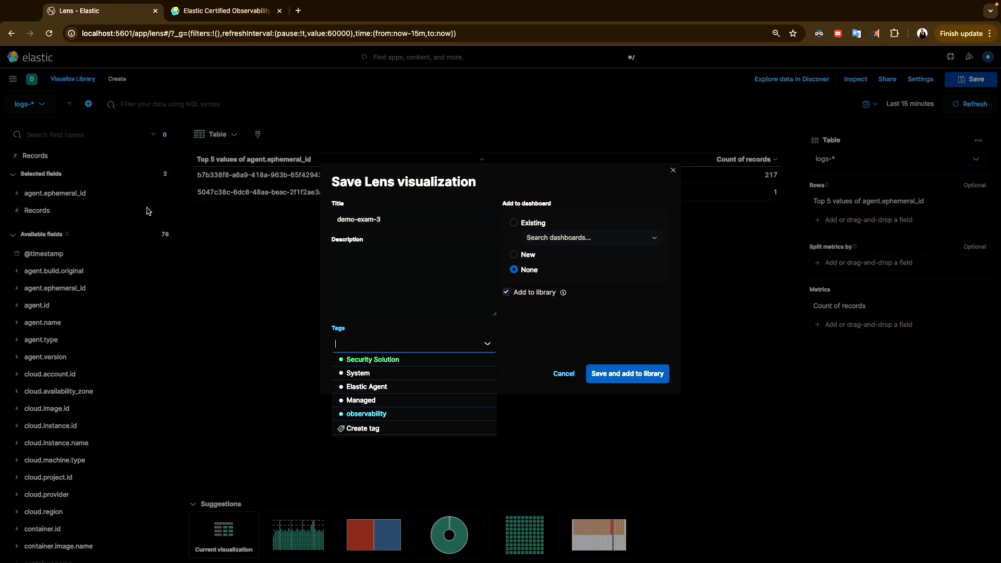
click(347, 415)
click(605, 375)
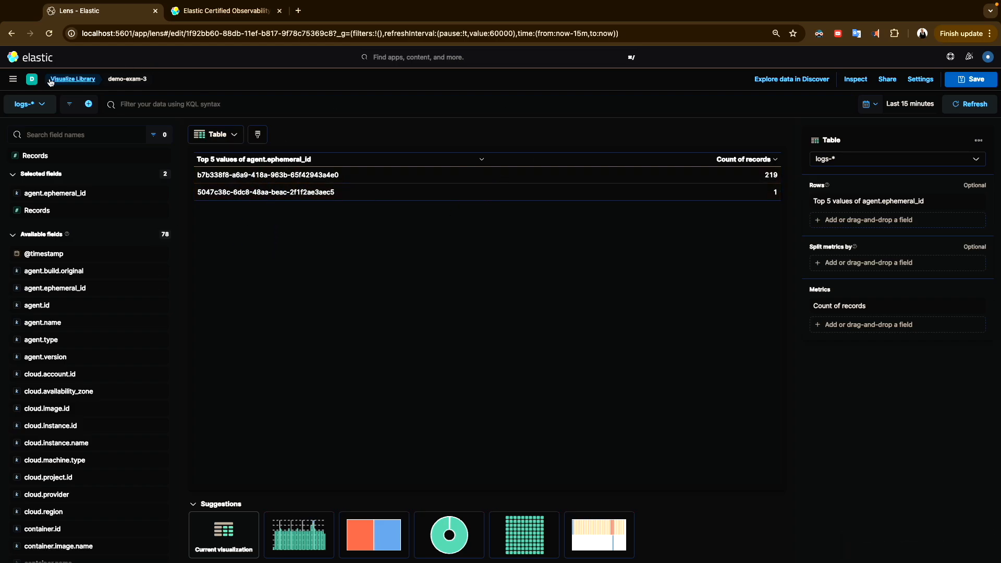
click(13, 79)
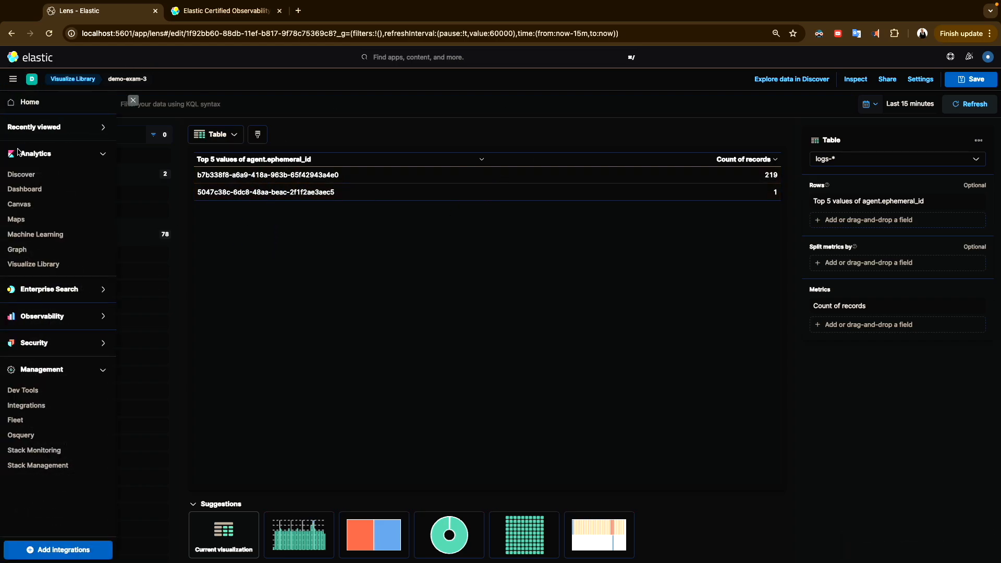
click(35, 190)
Create a new dashboard and filter the Add from library list to observability-tagged items
click(67, 82)
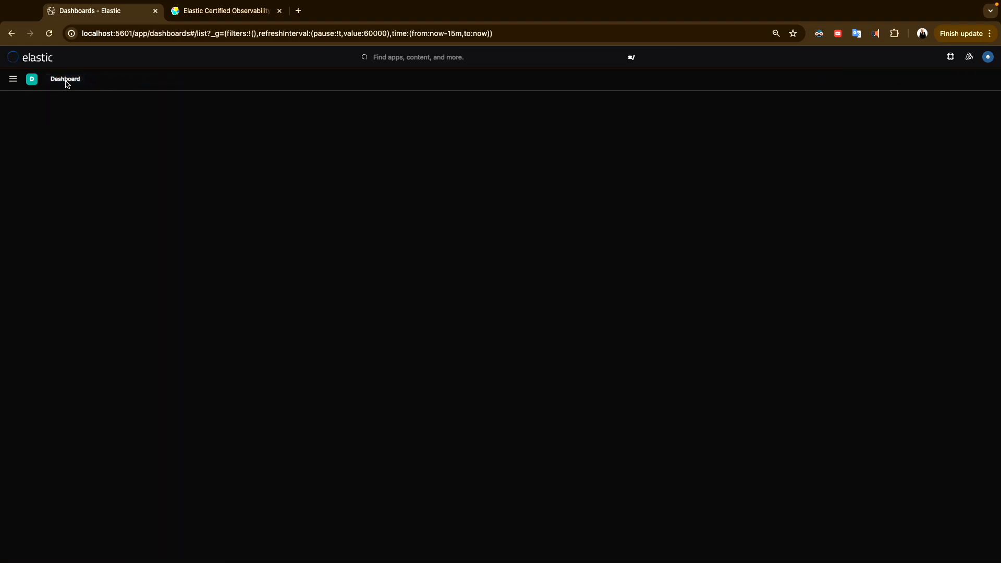
click(743, 110)
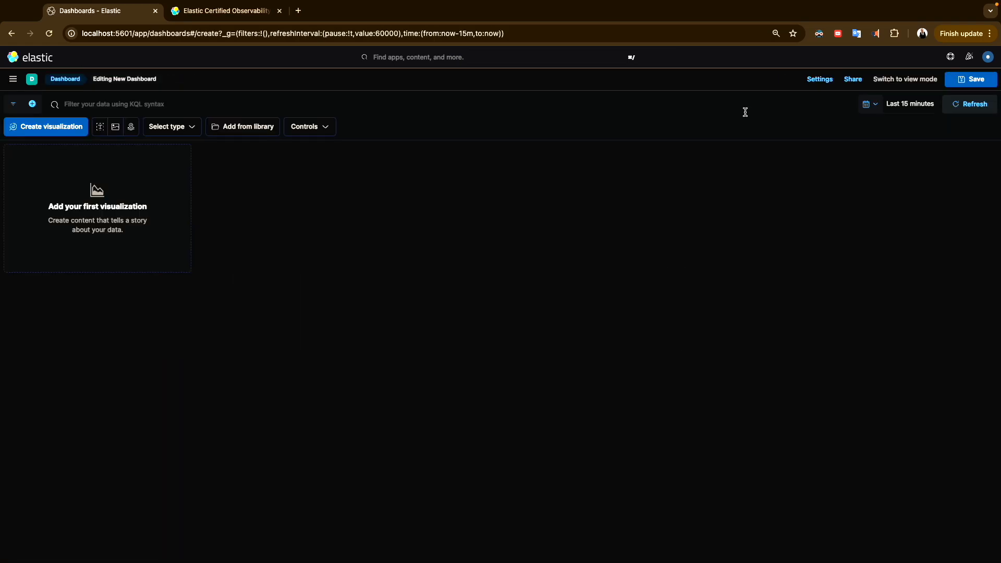
click(245, 129)
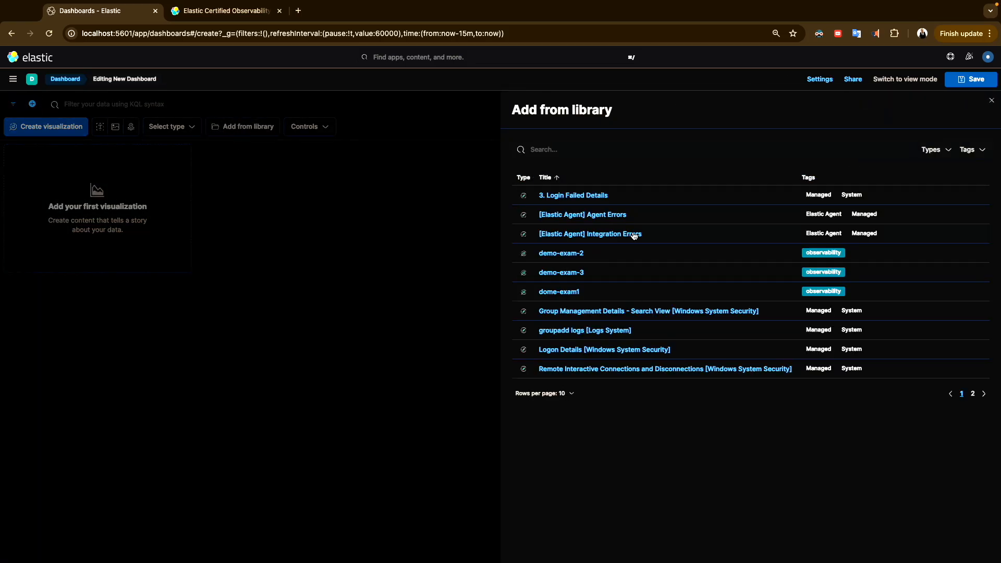
click(969, 150)
click(905, 205)
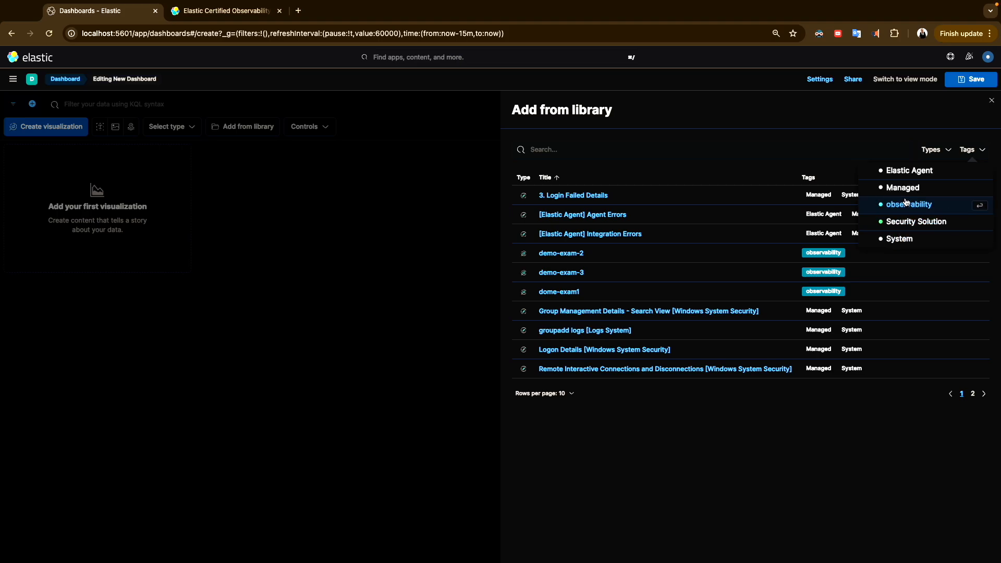
click(590, 378)
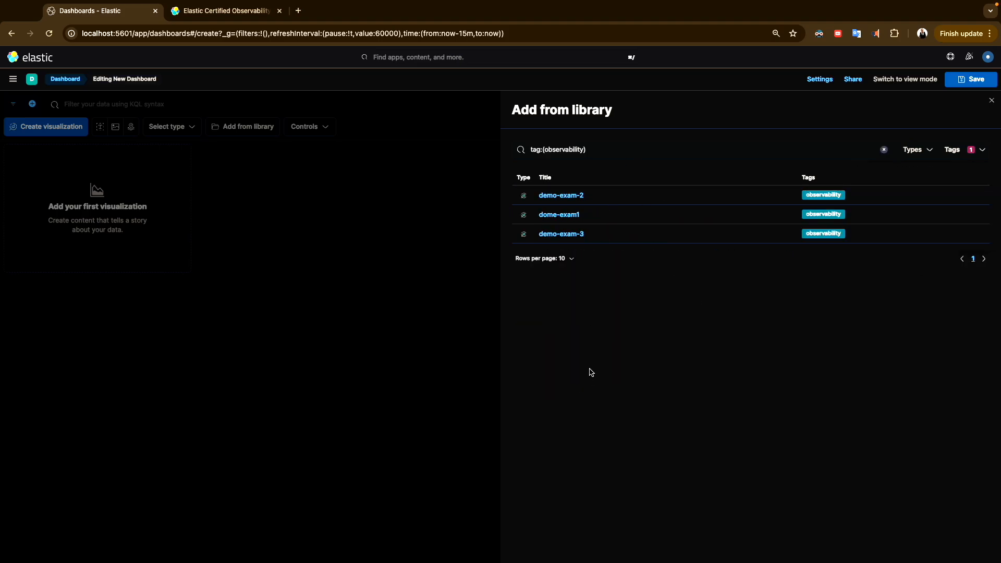
Add demo-exam-2, dome-exam1 and demo-exam-3 as panels, widening demo-exam-3 to full width
click(561, 196)
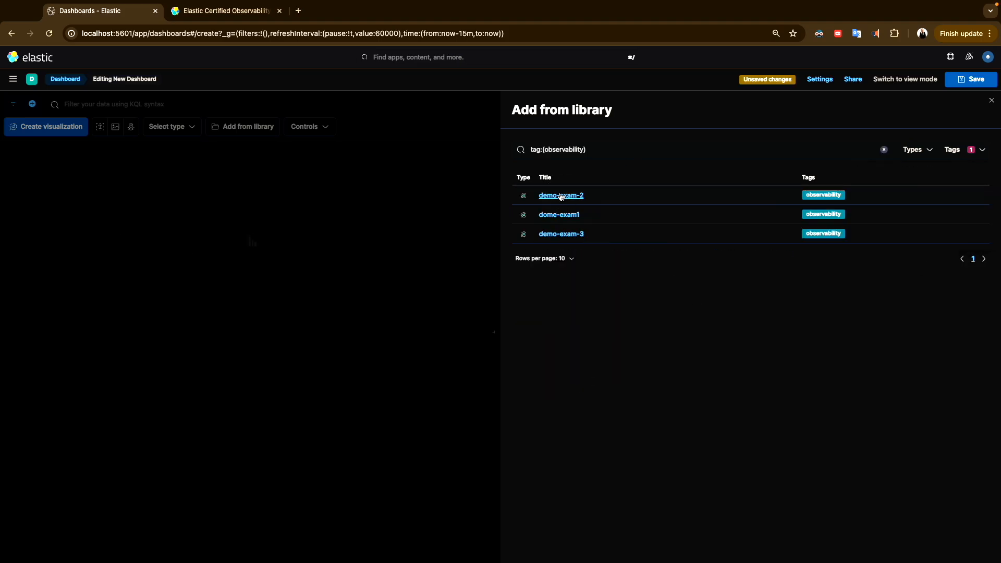
click(559, 223)
click(561, 233)
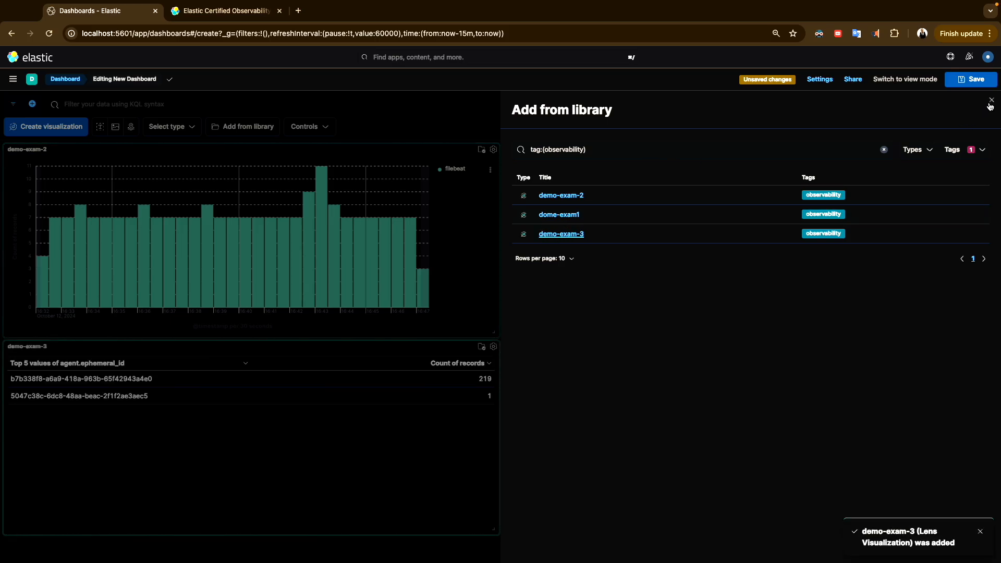
click(992, 100)
drag(497, 531, 985, 502)
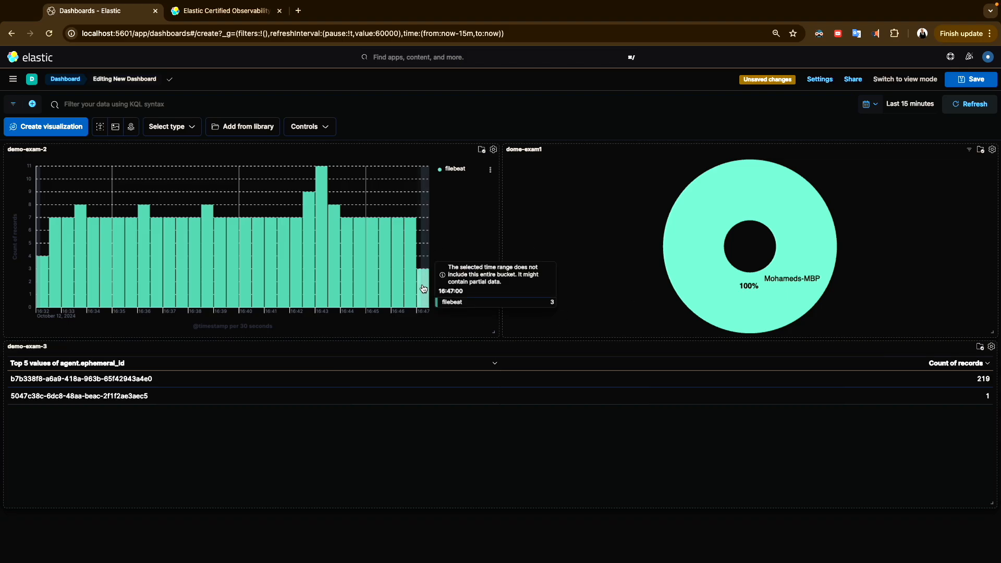
Show 25 library items per page and add the Syslog logs [Logs System] saved search panel
click(253, 130)
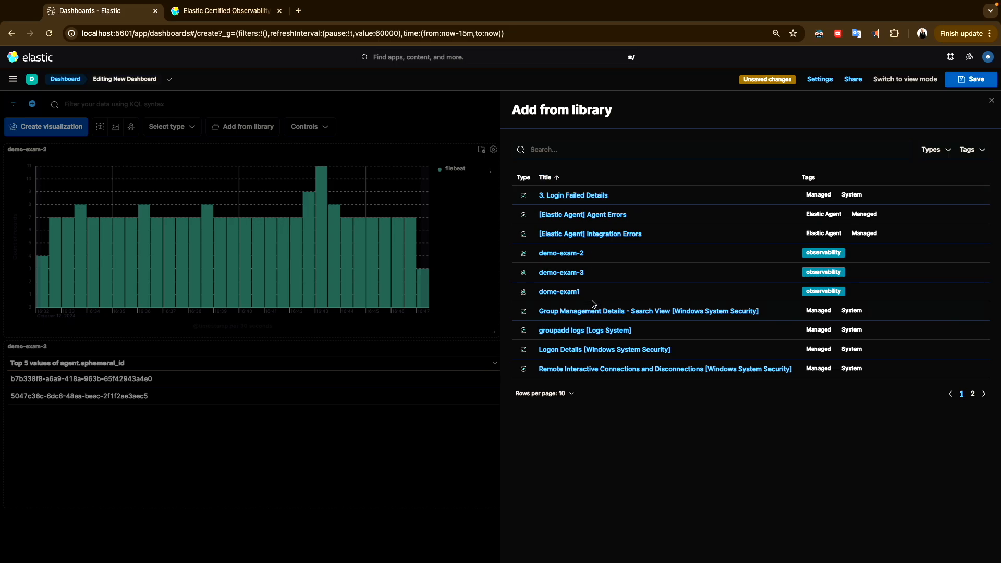
click(571, 395)
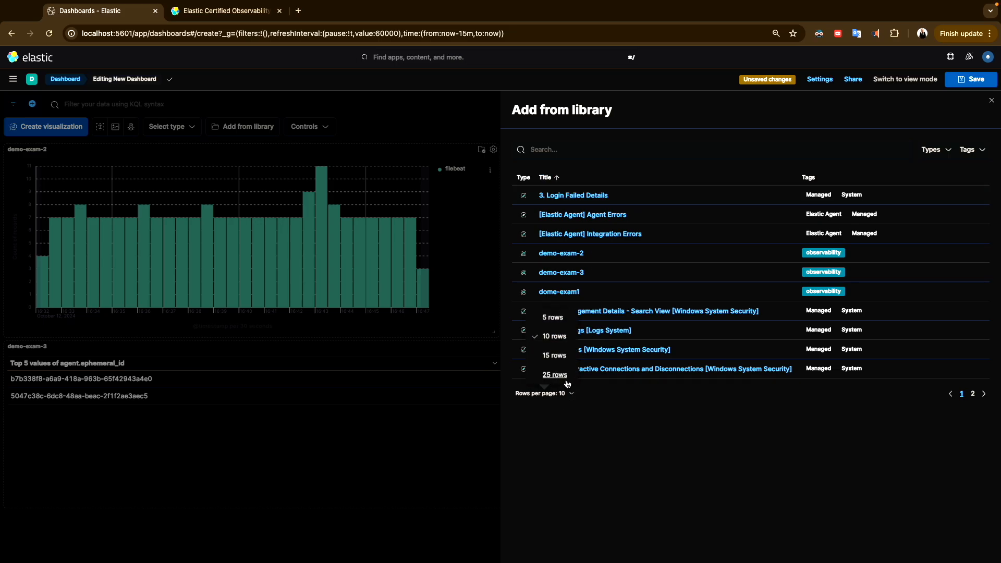
click(560, 386)
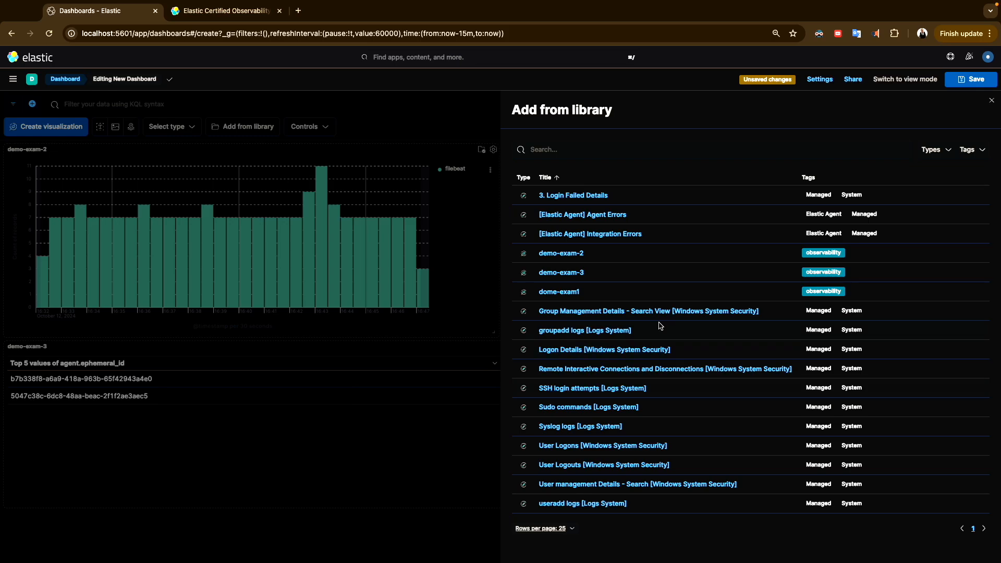
click(973, 150)
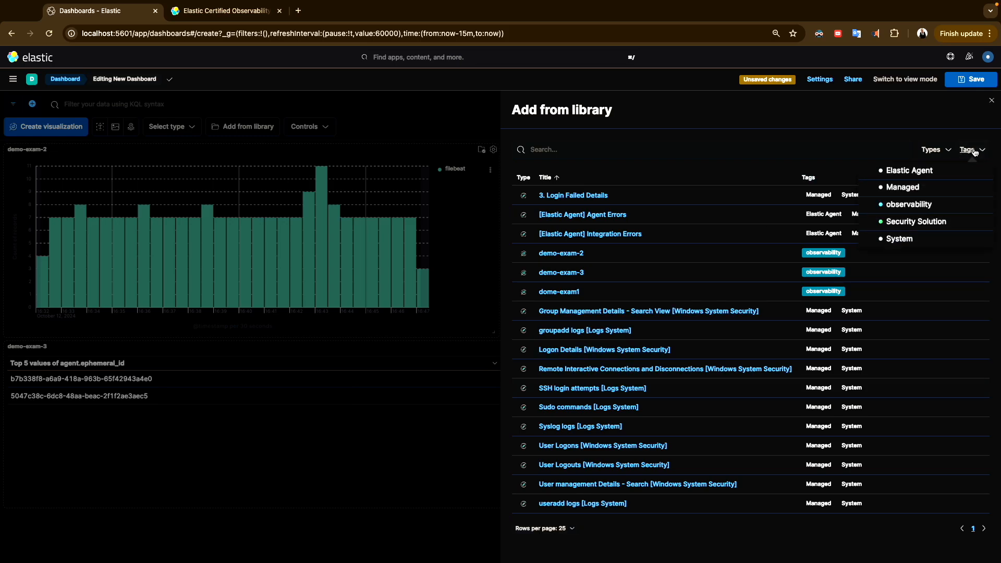
click(969, 150)
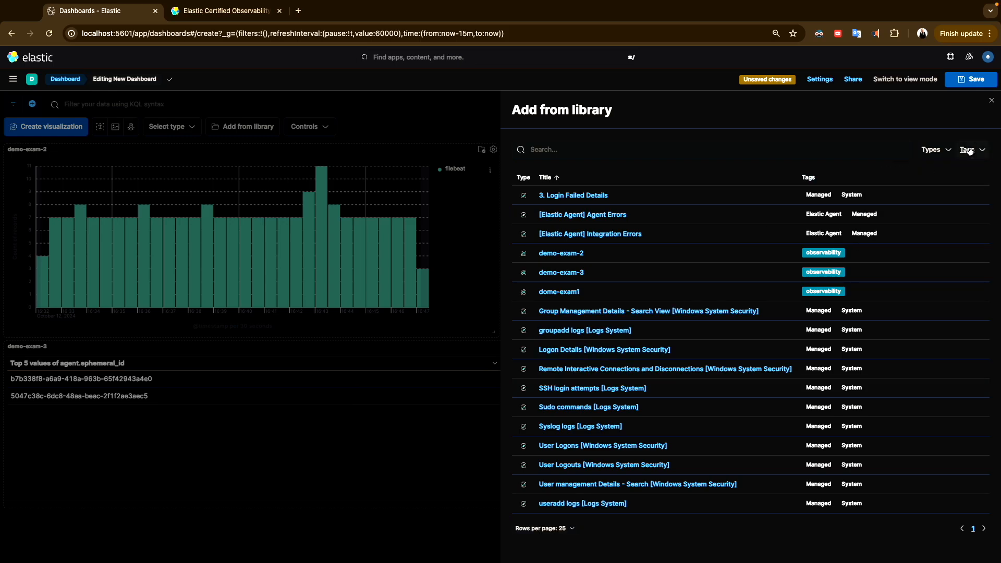
click(581, 427)
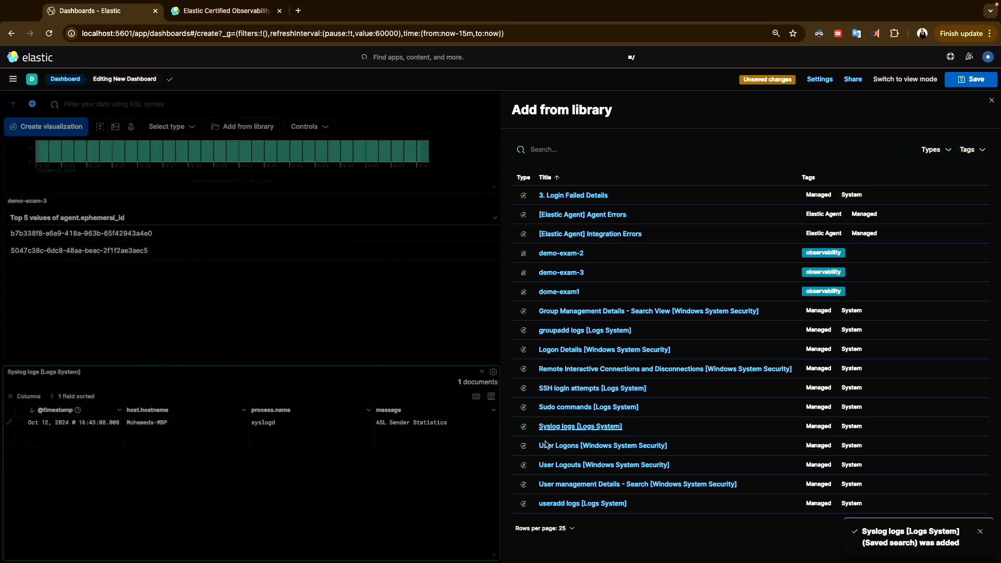
click(302, 515)
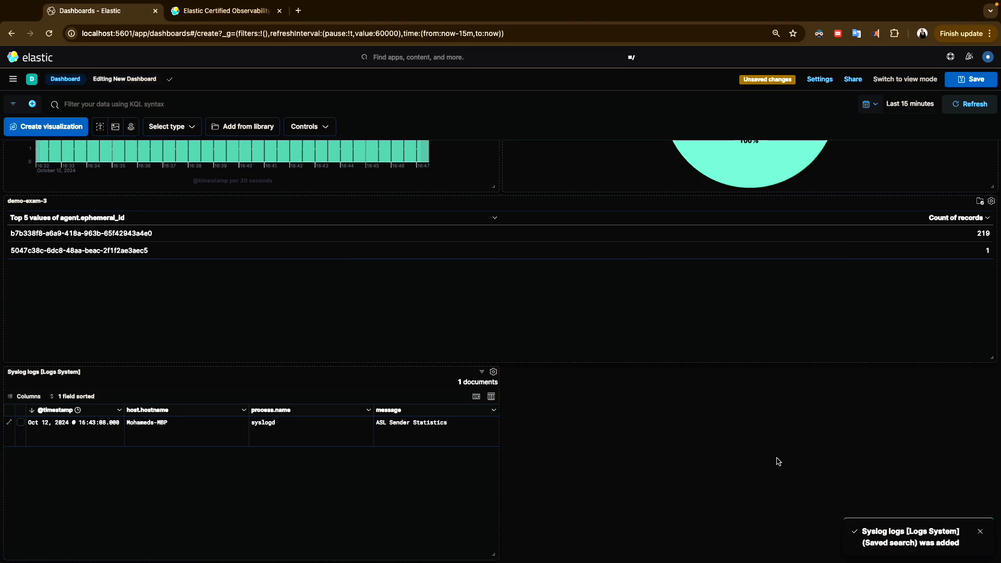
scroll(777, 462, up, 5)
Save the dashboard titled 'demo-exma-dash-1' with the observability tag
click(975, 84)
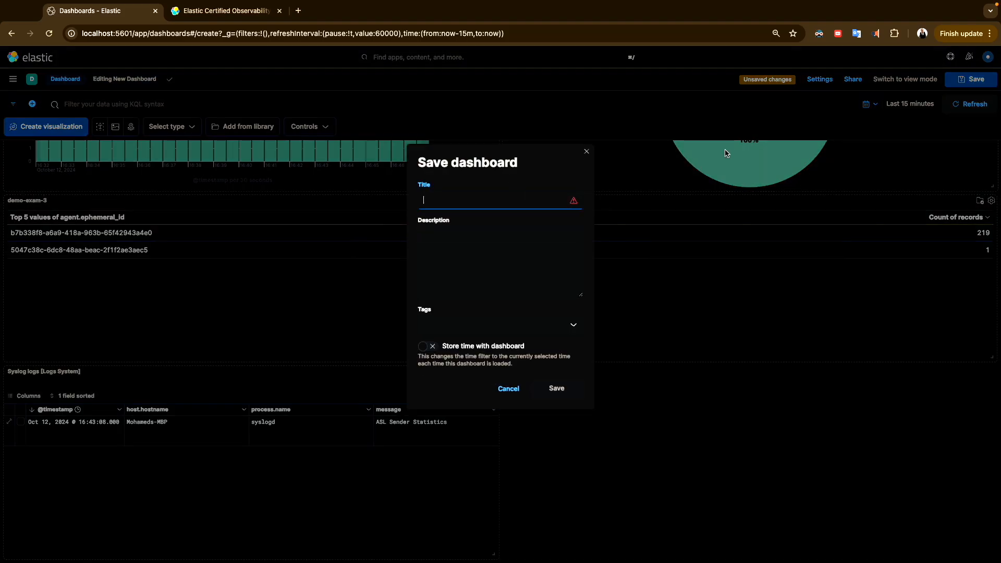
text(demo-exma-dash-)
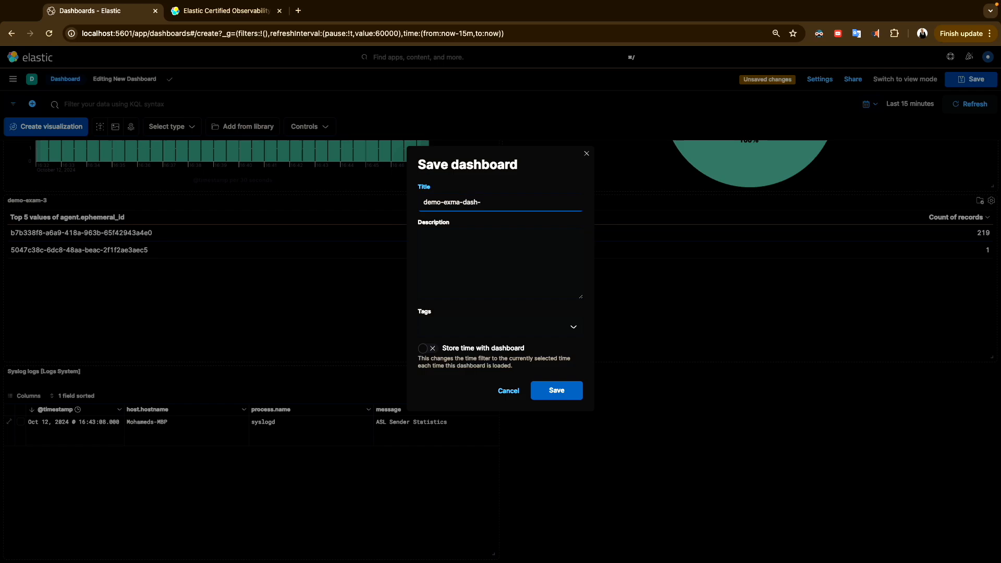
click(453, 321)
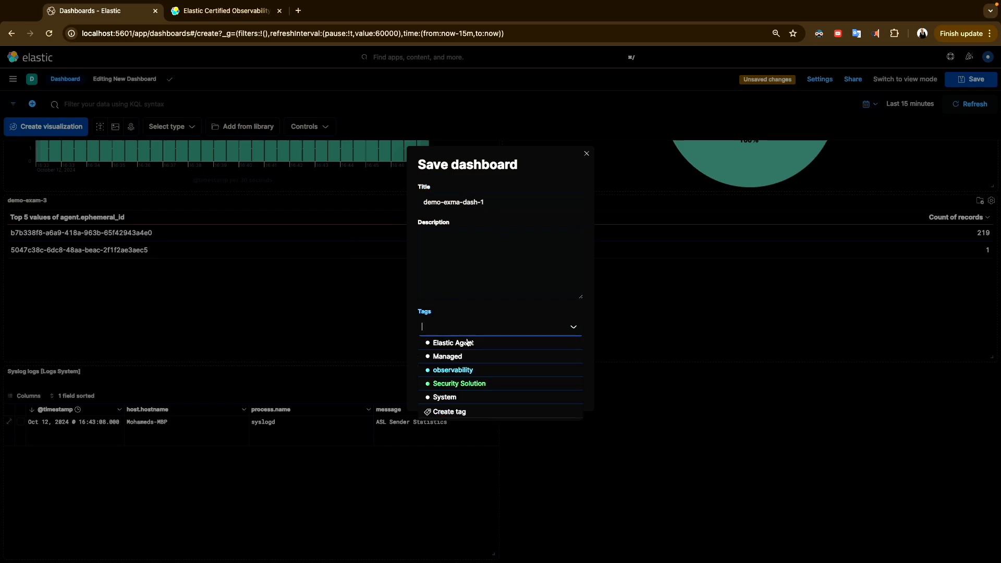
click(457, 372)
click(500, 294)
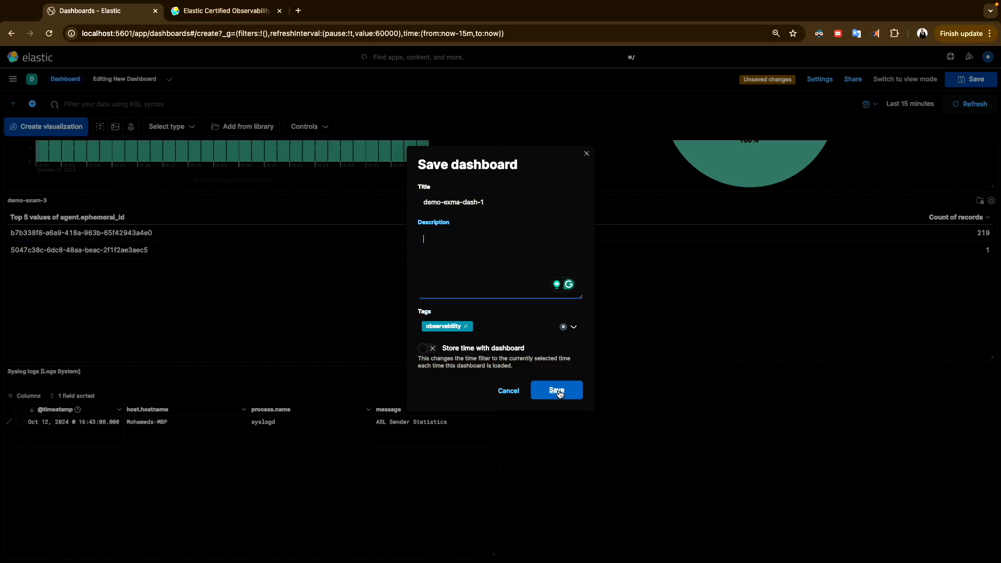
click(562, 399)
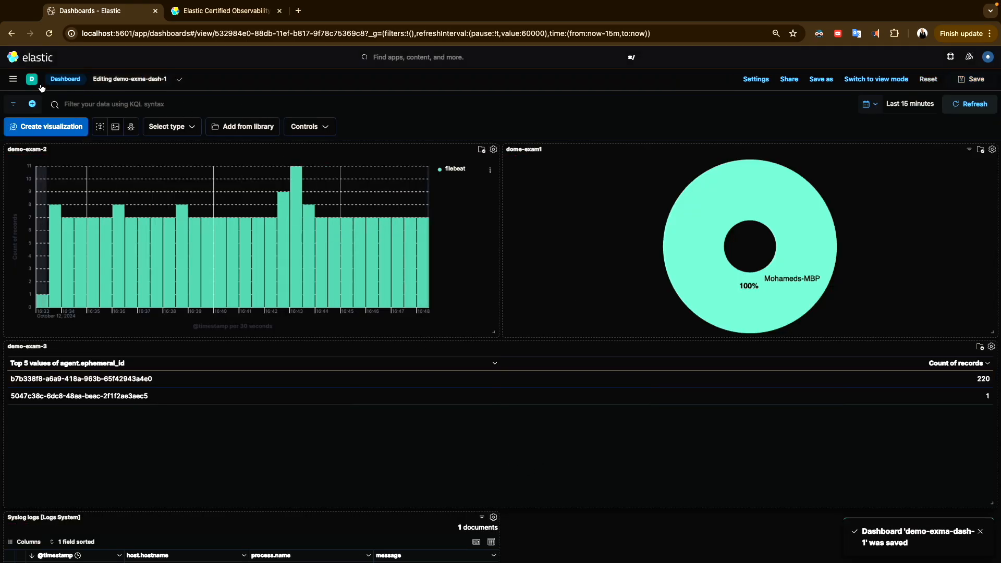
Find demo-exma-dash-1 in the dashboards list, review its panels, and return to the listing
click(13, 78)
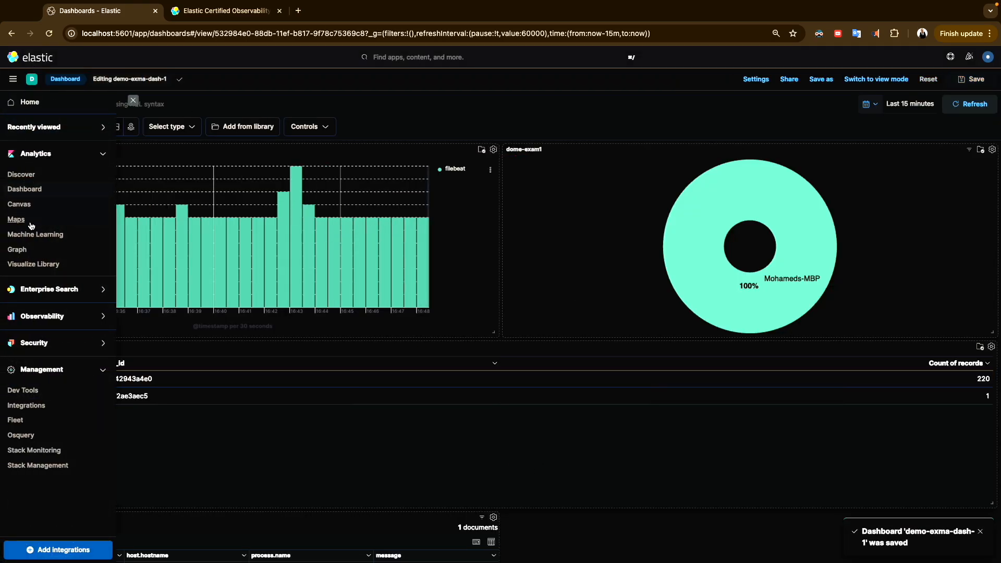
click(29, 187)
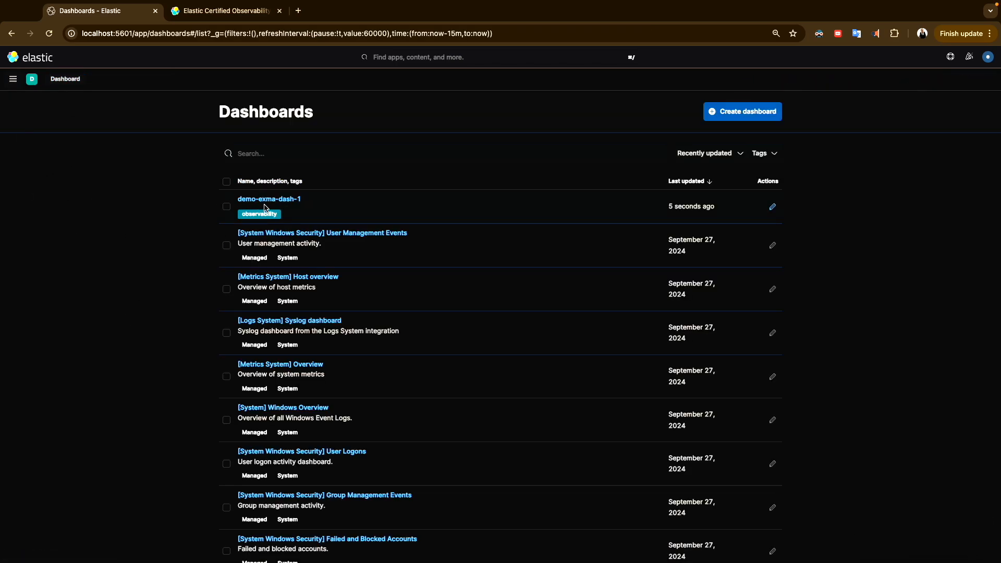
click(309, 153)
click(765, 153)
click(269, 200)
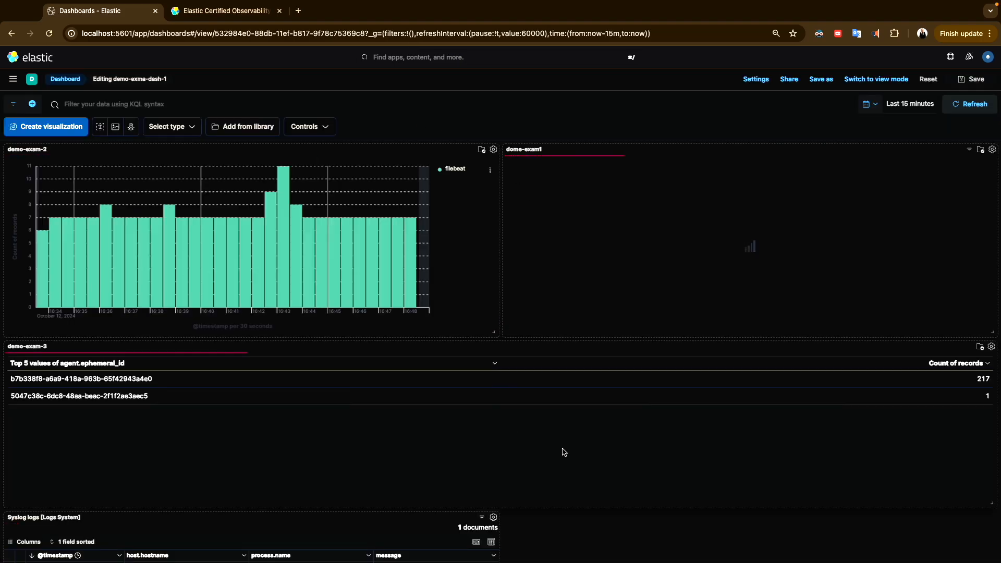
scroll(485, 377, down, 3)
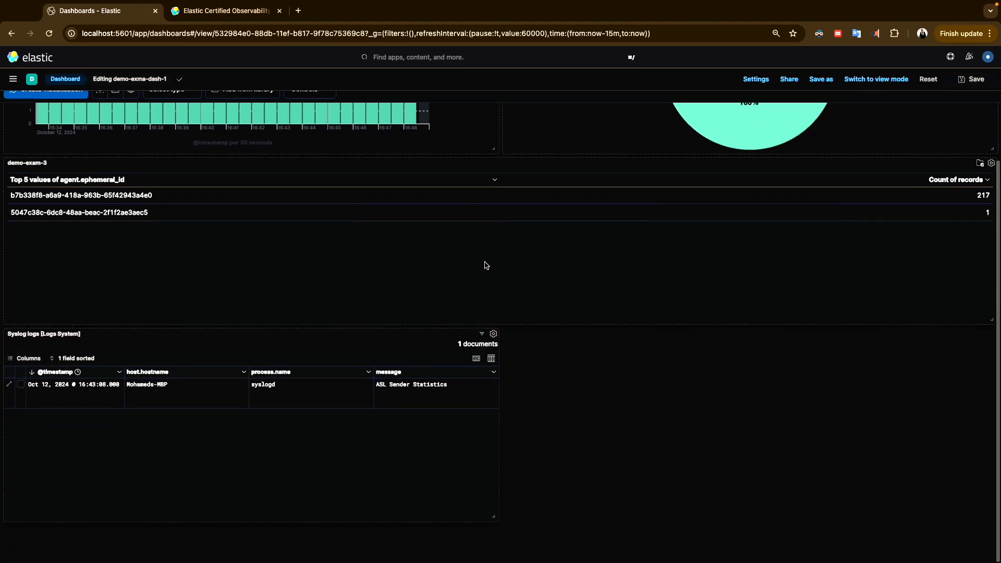
scroll(645, 238, up, 5)
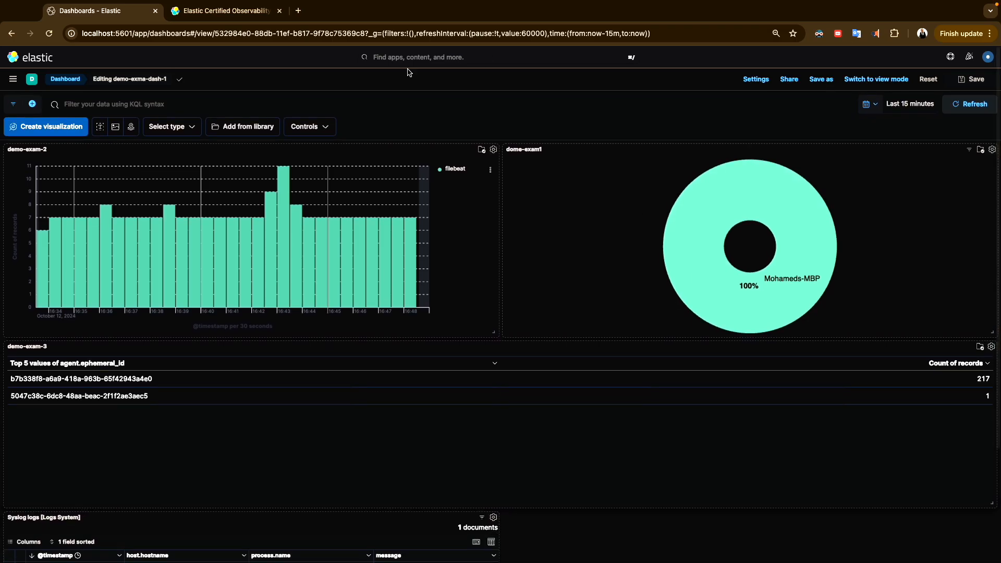
click(54, 84)
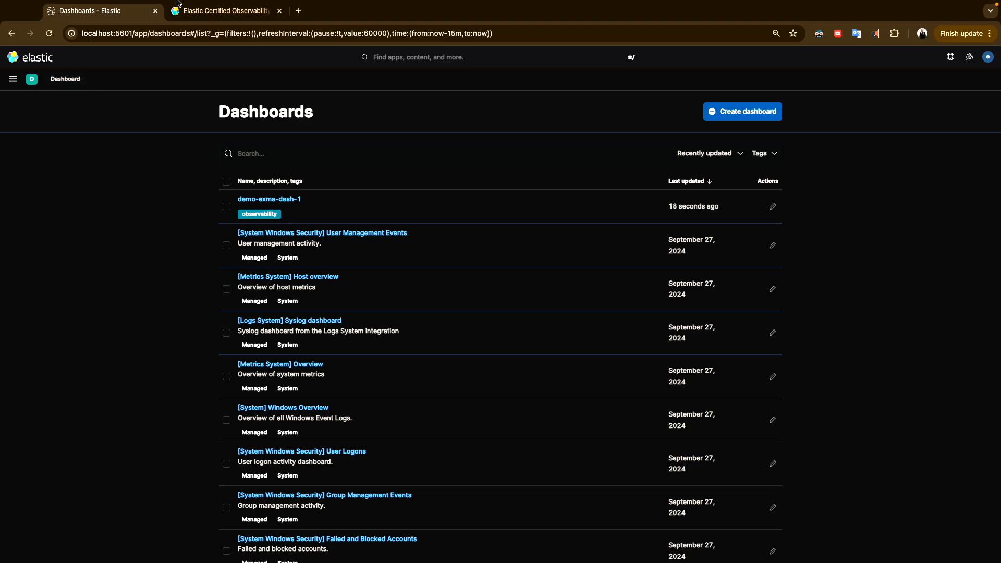
Switch to the Elastic Certified Observability Engineer Exam page in the other browser tab
click(224, 10)
scroll(195, 347, up, 20)
scroll(196, 346, down, 1)
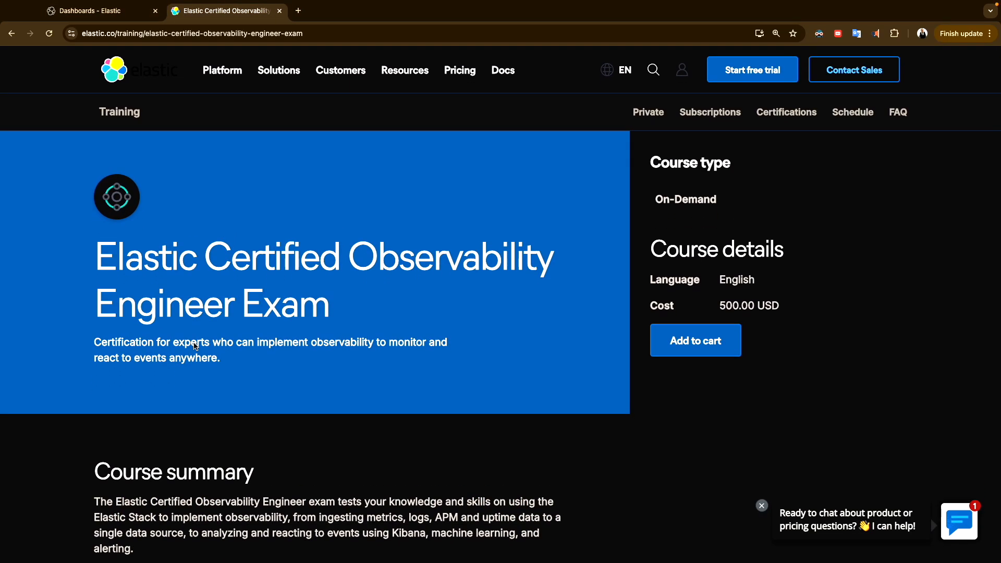